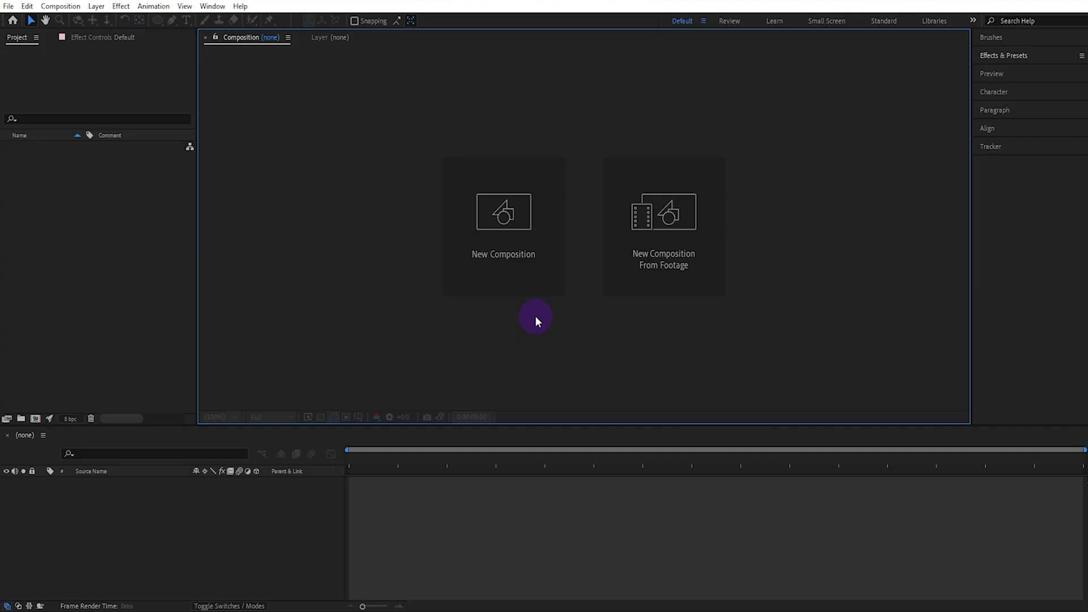
- Create Comp 1 from the Social Media Landscape HD preset (1920×1080, 30 fps, 10 s)
{"action": "left_click", "coordinate": [535, 280]}
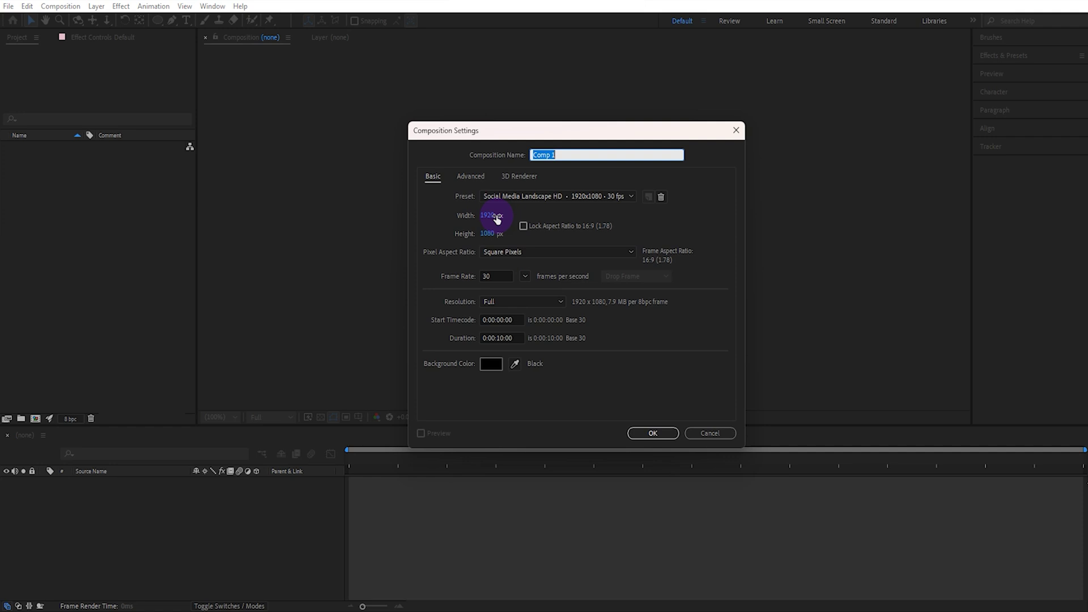
{"action": "left_click", "coordinate": [645, 422]}
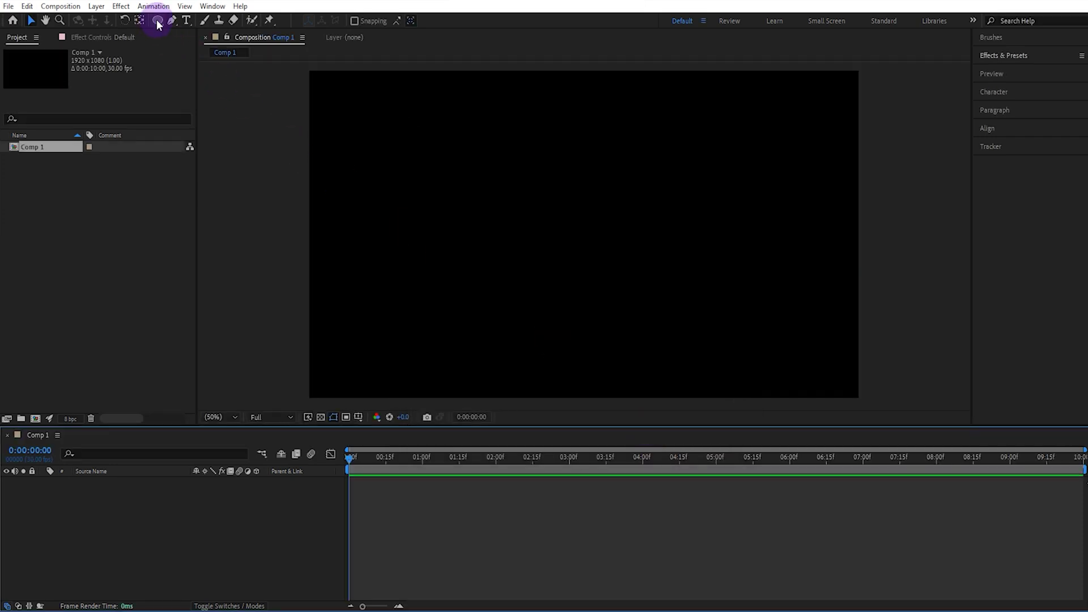
- Draw a circle with the Ellipse tool and centre its anchor point
{"action": "left_click", "coordinate": [157, 20]}
{"action": "left_click_drag", "start_coordinate": [497, 180], "coordinate": [627, 321]}
{"action": "key", "text": "v"}
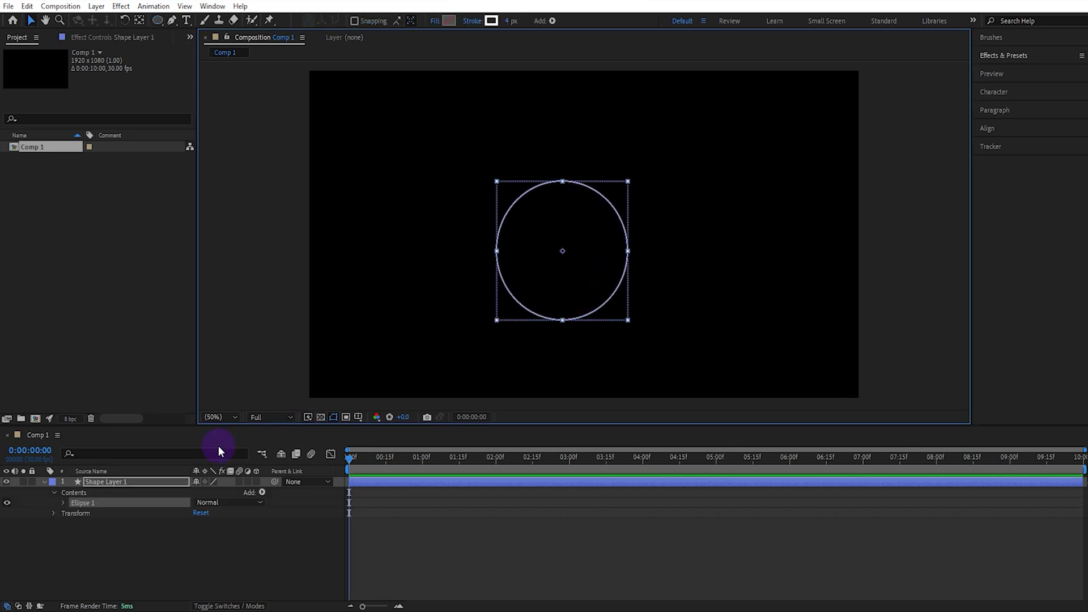
{"action": "key", "text": "ctrl+alt+Home"}
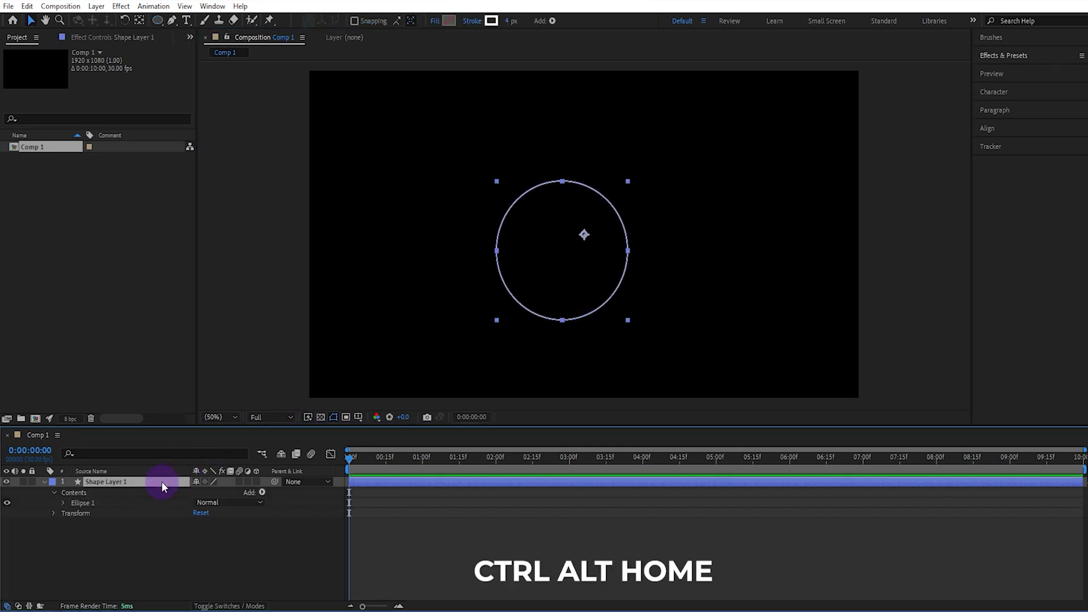
{"action": "key", "text": "ctrl+alt+Home"}
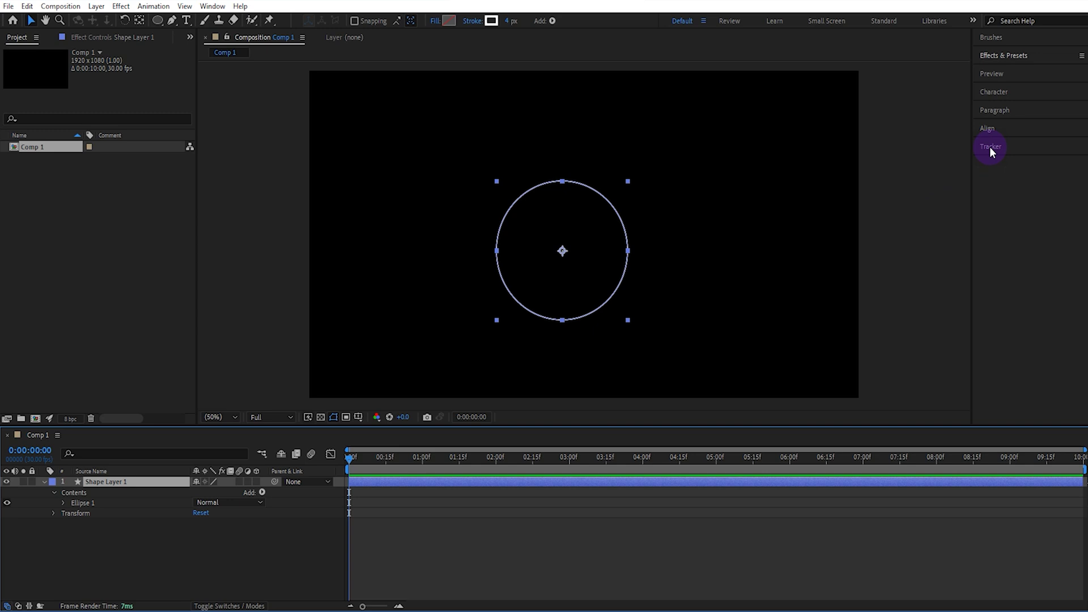
- Align the circle to the composition centre and give it a 25 px stroke
{"action": "left_click", "coordinate": [989, 128]}
{"action": "left_click", "coordinate": [1004, 158]}
{"action": "left_click", "coordinate": [1061, 159]}
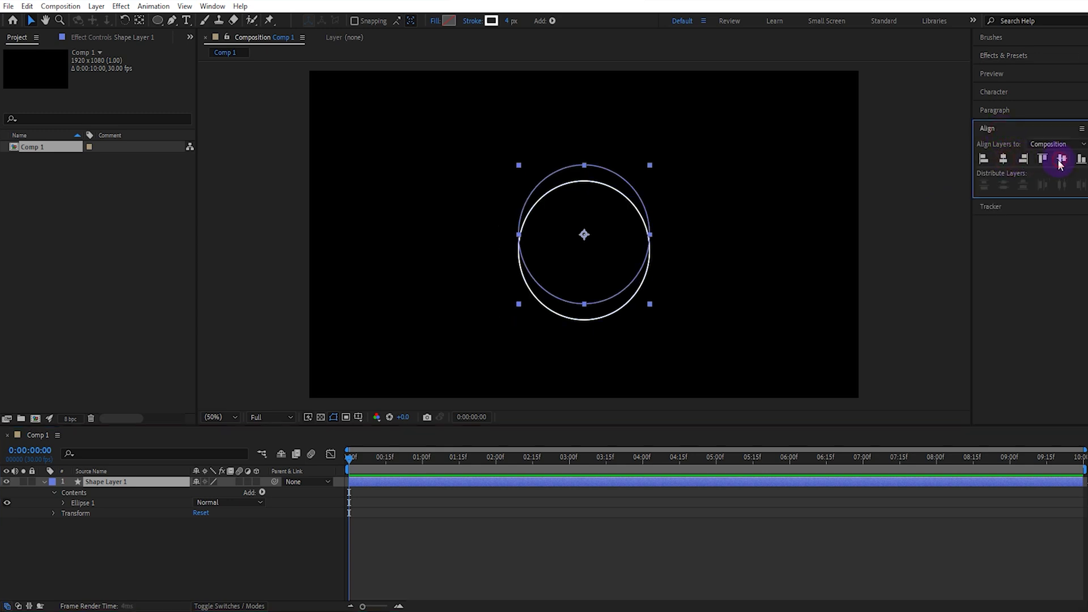
{"action": "left_click_drag", "start_coordinate": [509, 23], "coordinate": [520, 26]}
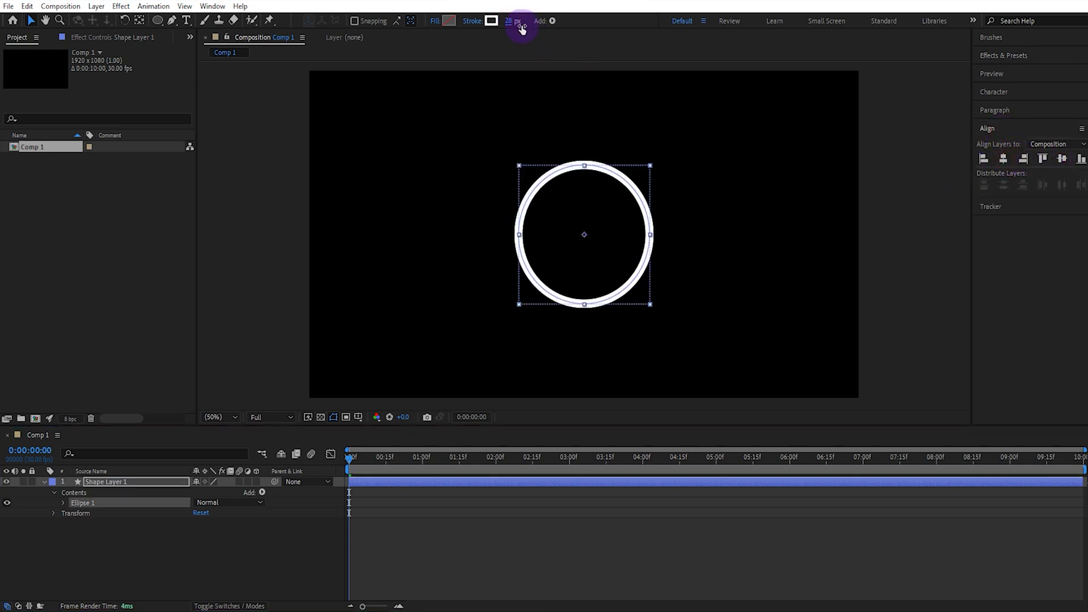
{"action": "left_click", "coordinate": [517, 20]}
{"action": "type", "text": "25"}
{"action": "key", "text": "Return"}
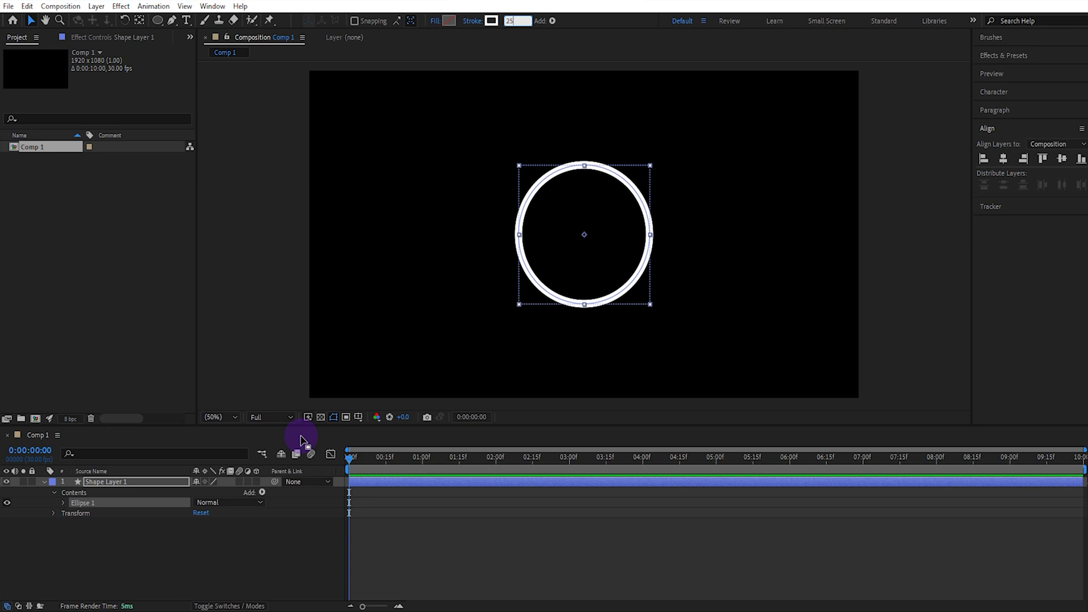
- Make the circle layer 3D and switch the composition renderer to Cinema 4D
{"action": "left_click", "coordinate": [256, 483]}
{"action": "right_click", "coordinate": [252, 234]}
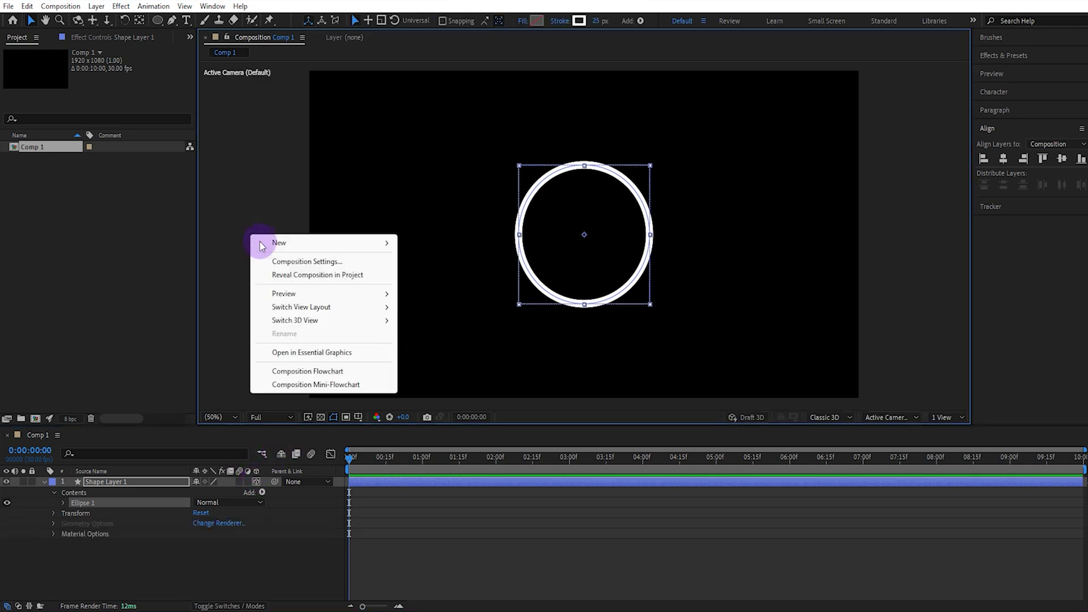
{"action": "left_click", "coordinate": [290, 266]}
{"action": "left_click", "coordinate": [522, 177]}
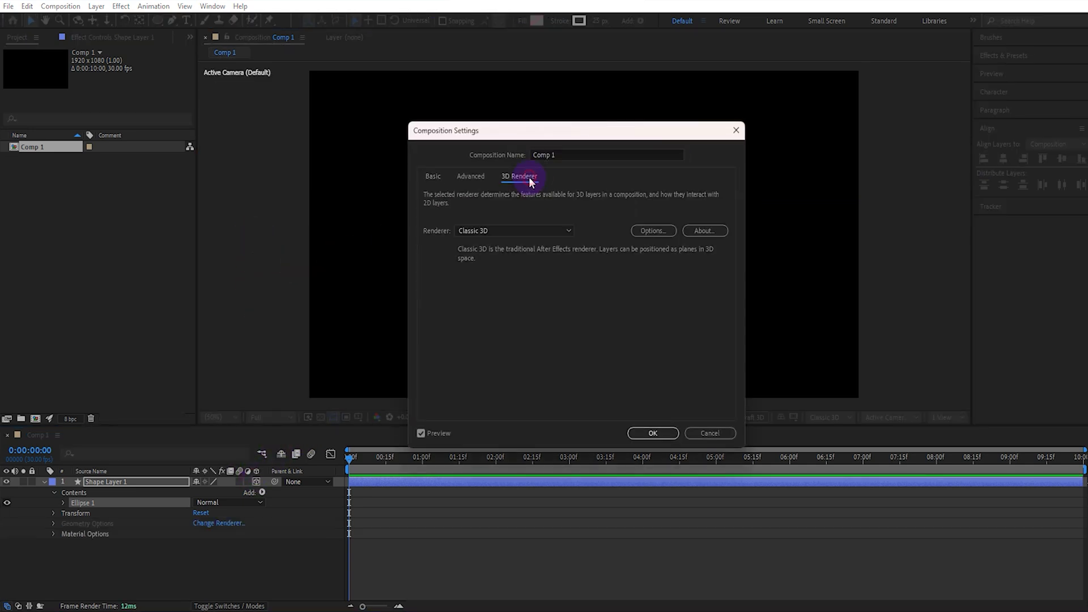
{"action": "left_click", "coordinate": [521, 228]}
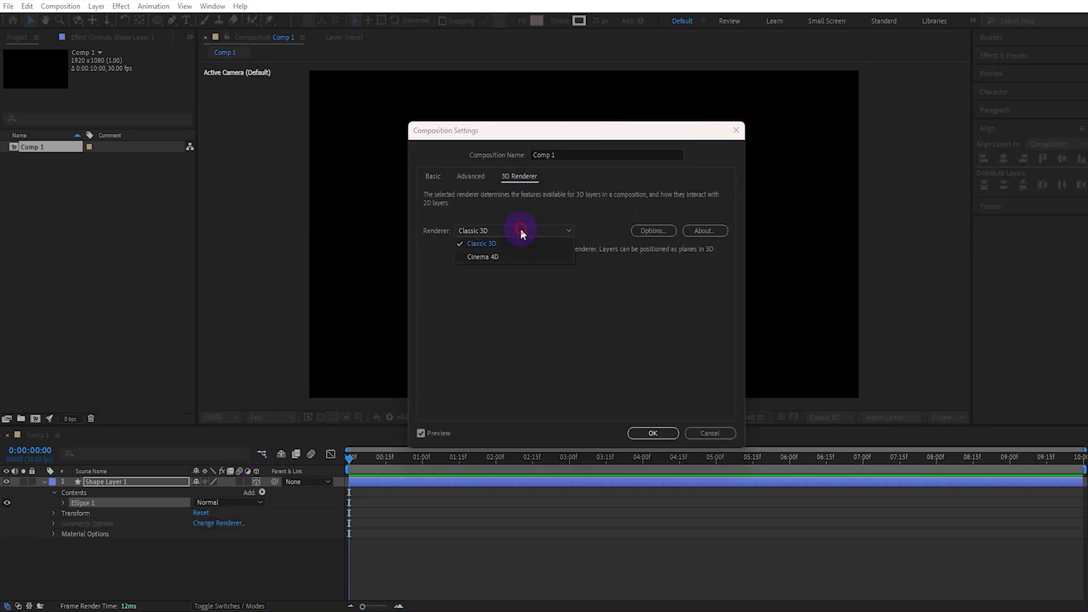
{"action": "left_click", "coordinate": [498, 257]}
{"action": "key", "text": "Return"}
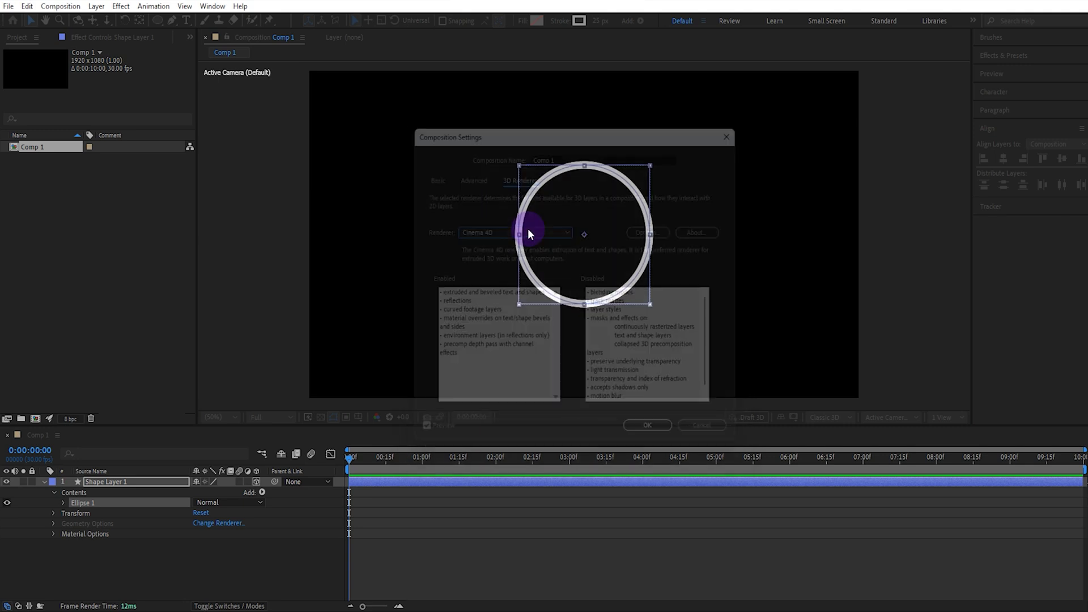
- Set the ring's Extrusion Depth to 80
{"action": "left_click", "coordinate": [56, 522]}
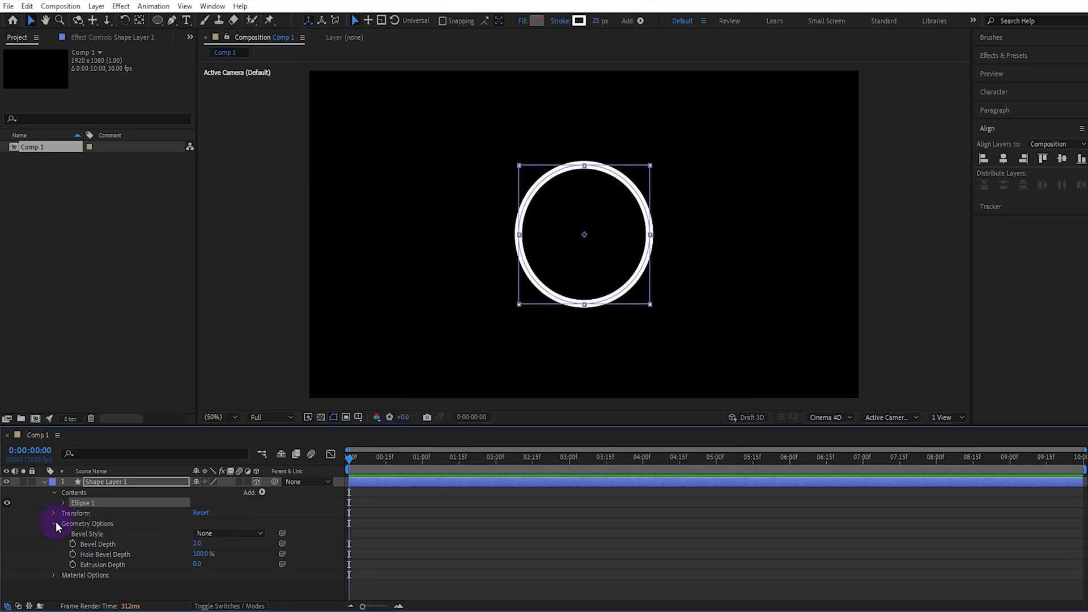
{"action": "left_click", "coordinate": [176, 560]}
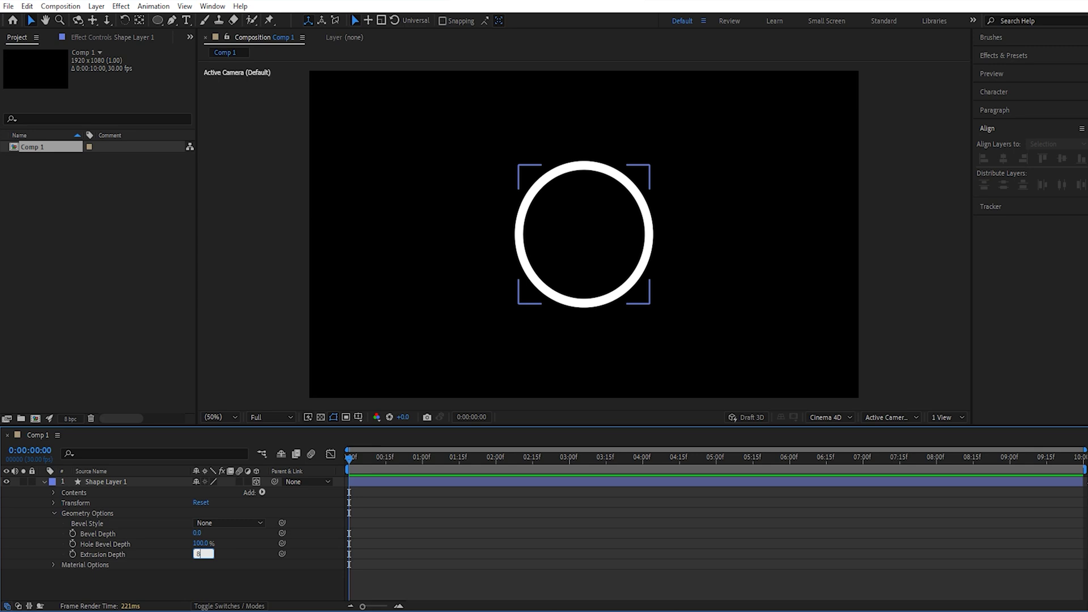
{"action": "type", "text": "0.0"}
{"action": "left_click", "coordinate": [172, 485]}
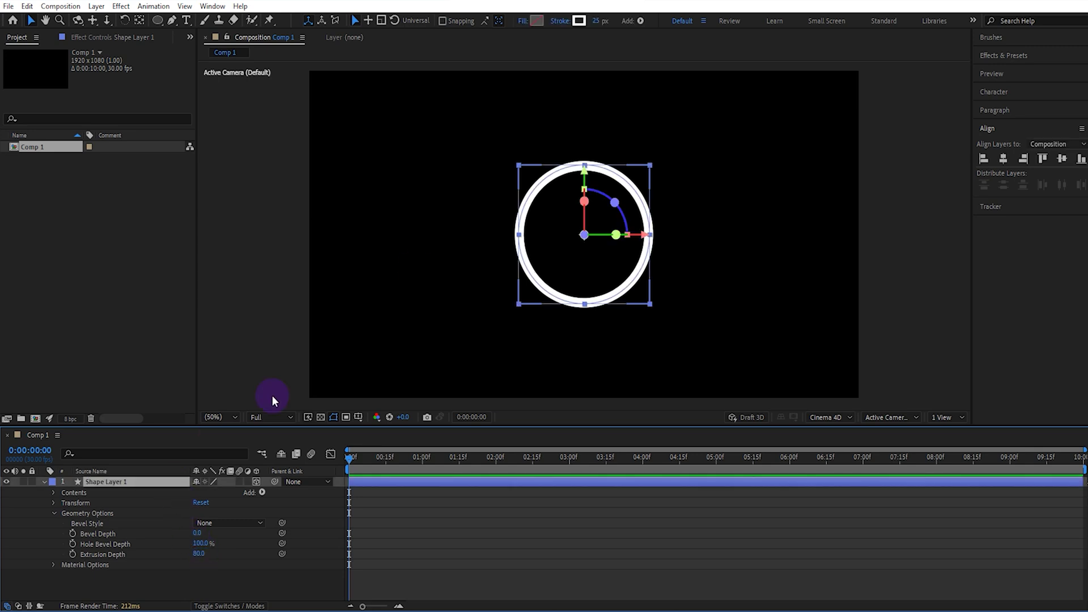
- Change the ring's stroke colour to dark purple 5E1095
{"action": "left_click", "coordinate": [578, 21]}
{"action": "mouse_move", "coordinate": [845, 388]}
{"action": "left_mouse_down"}
{"action": "mouse_move", "coordinate": [877, 337]}
{"action": "mouse_move", "coordinate": [893, 372]}
{"action": "left_mouse_up"}
{"action": "left_click", "coordinate": [861, 399]}
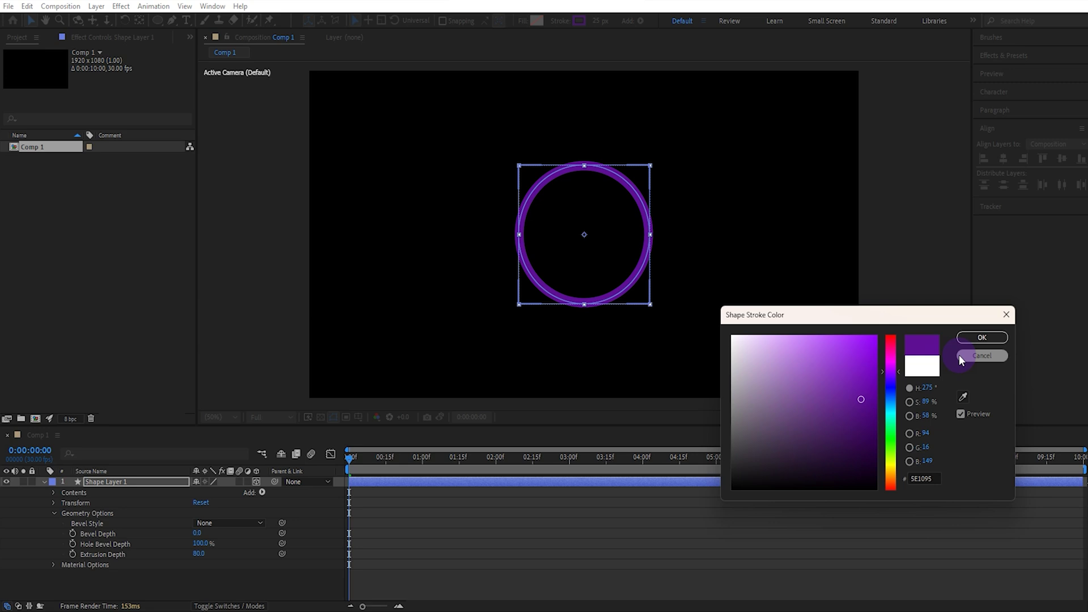
{"action": "left_click", "coordinate": [966, 338]}
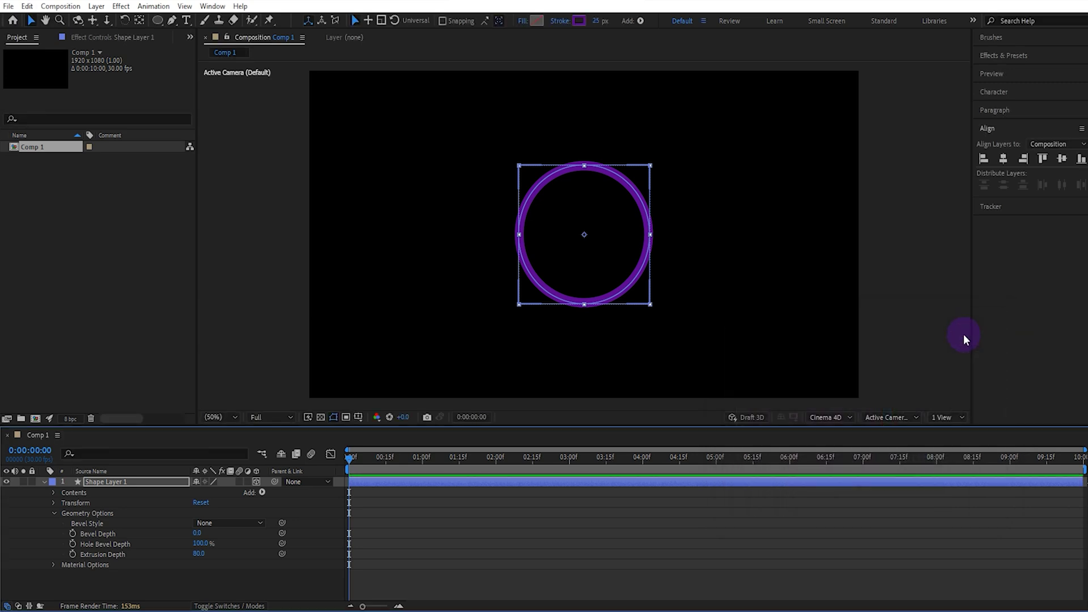
{"action": "left_click", "coordinate": [132, 482]}
{"action": "key", "text": "r"}
- Keyframe X, Y and Z Rotation from 0 at the start to 1x at the last frame
{"action": "left_click_drag", "start_coordinate": [74, 503], "coordinate": [72, 533]}
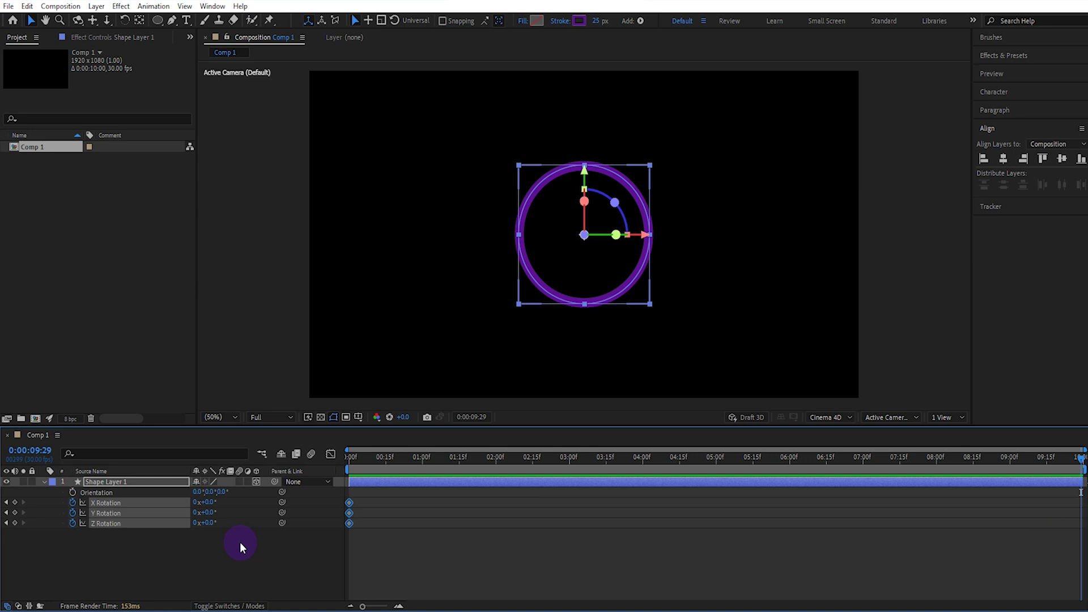
{"action": "type", "text": "1"}
{"action": "key", "text": "Return"}
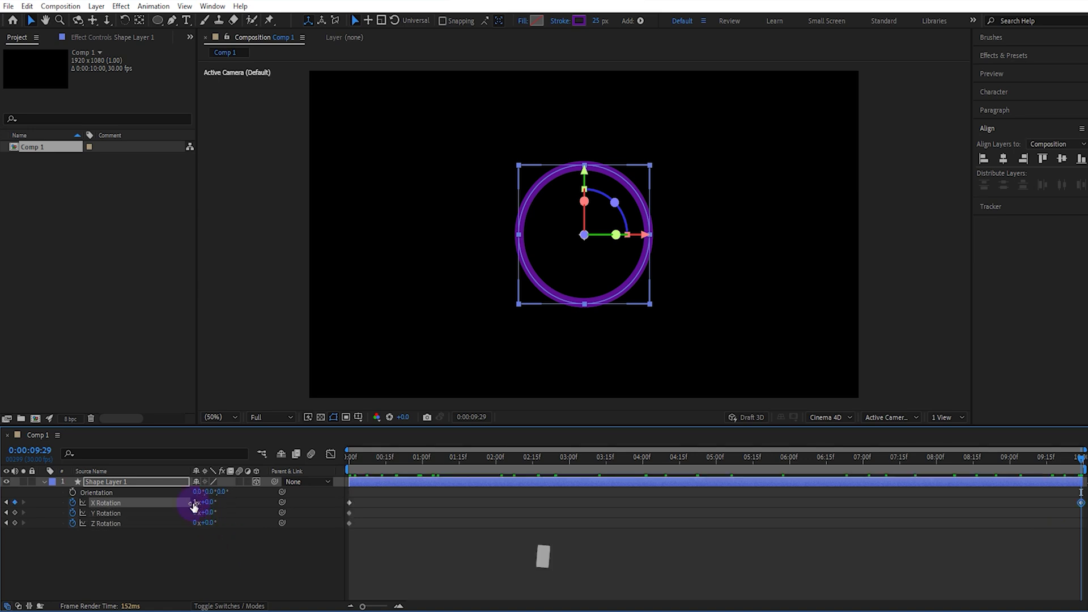
{"action": "type", "text": "1"}
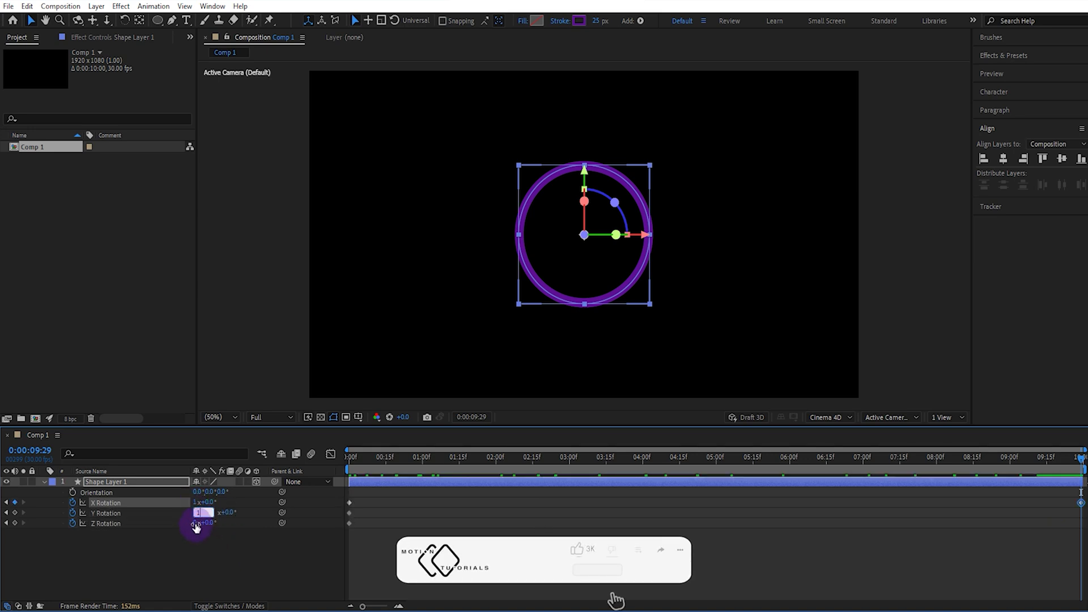
{"action": "key", "text": "Return"}
{"action": "left_click", "coordinate": [198, 523]}
{"action": "key", "text": "Return"}
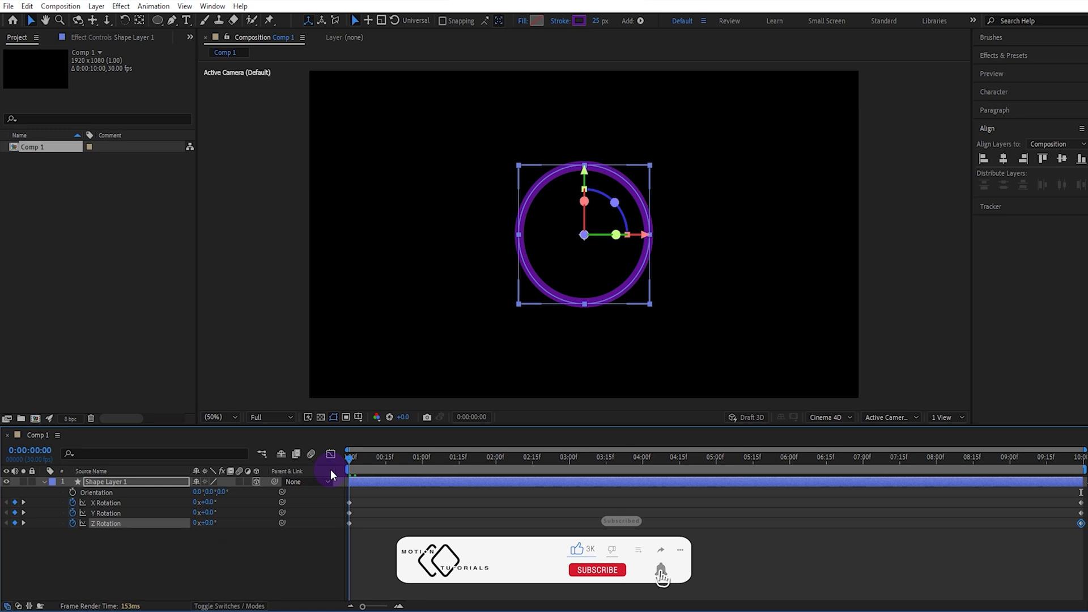
- Scrub and preview the ring's spin, then collapse the layer
{"action": "left_click_drag", "start_coordinate": [350, 469], "coordinate": [1038, 472]}
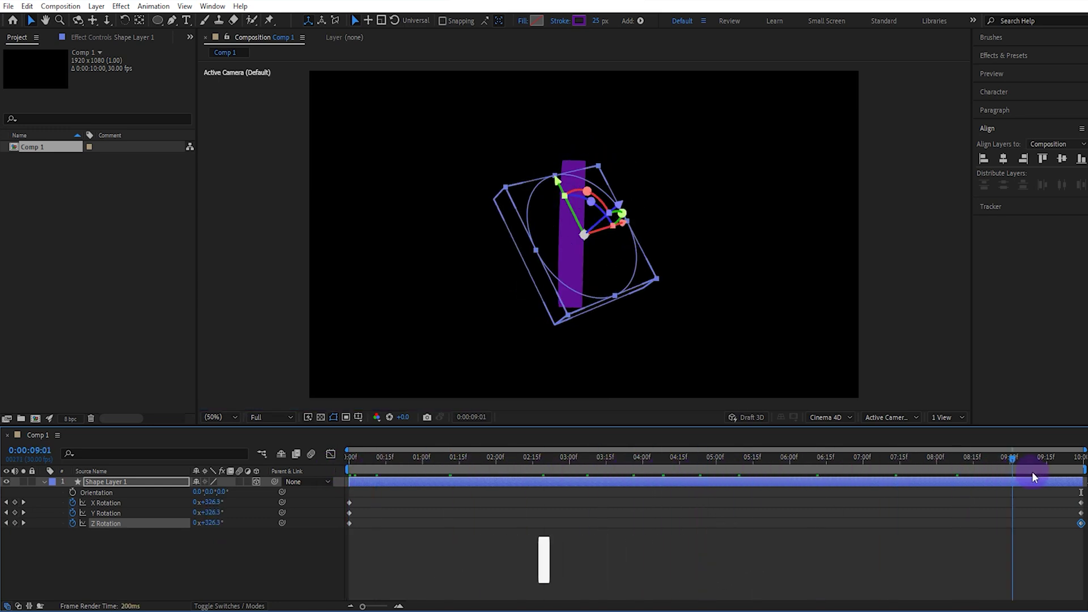
{"action": "key", "text": "space"}
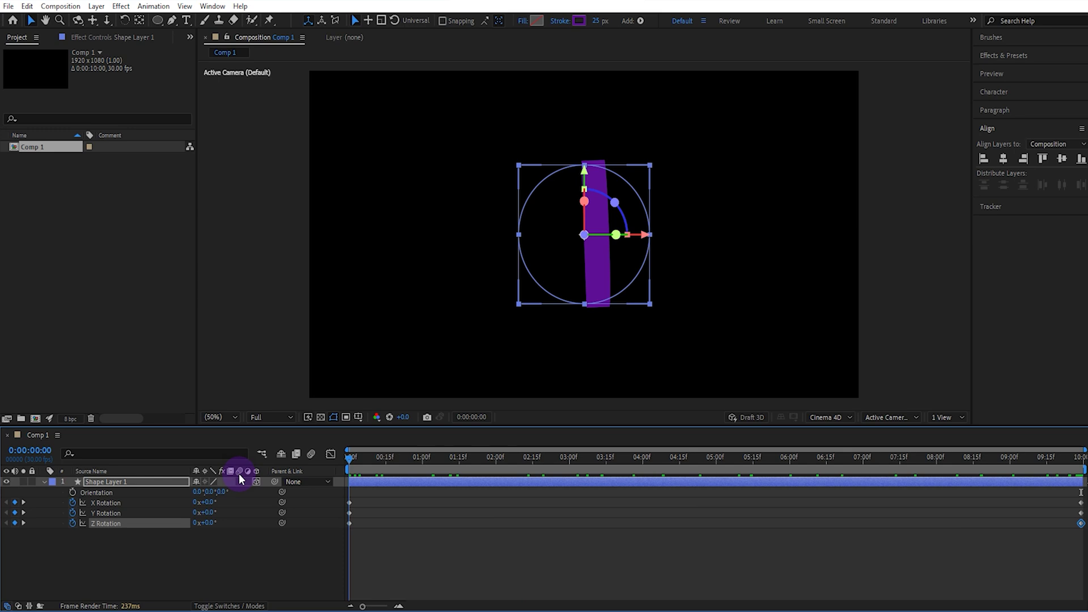
{"action": "left_click", "coordinate": [41, 481]}
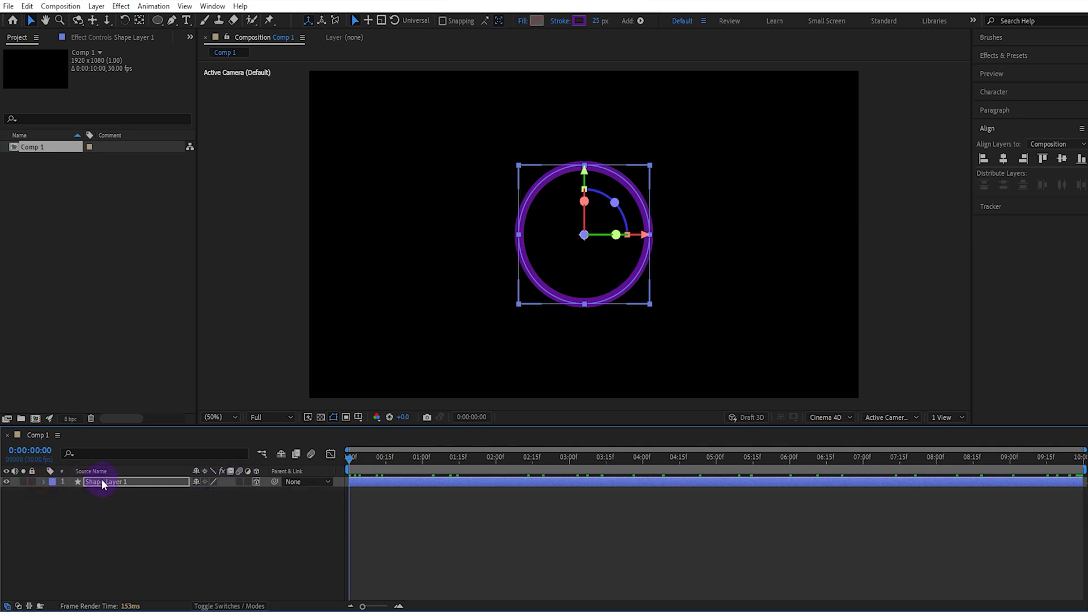
- In Left view, drag the ring's anchor point to the middle of its thickness with Pan Behind
{"action": "key", "text": "ctrl+shift+a"}
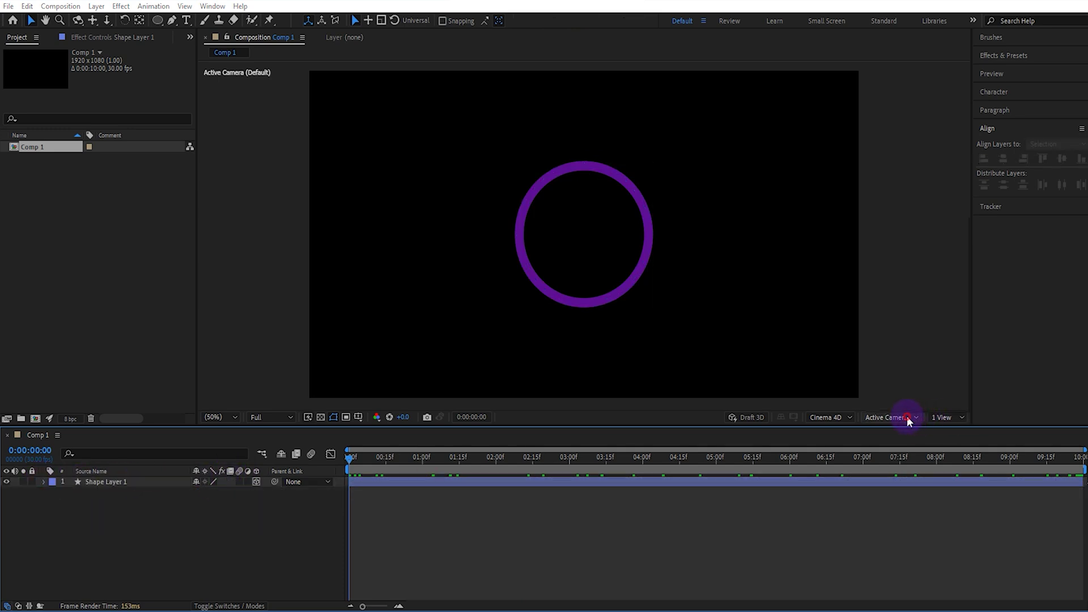
{"action": "left_click", "coordinate": [906, 415]}
{"action": "left_click", "coordinate": [897, 265]}
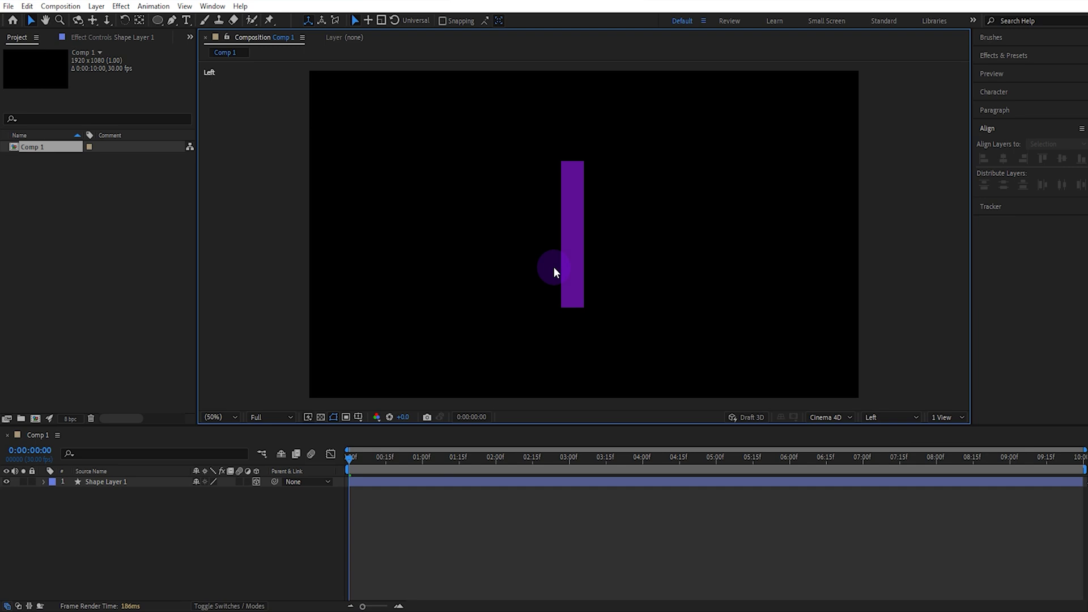
{"action": "left_click", "coordinate": [568, 261]}
{"action": "left_click", "coordinate": [142, 20]}
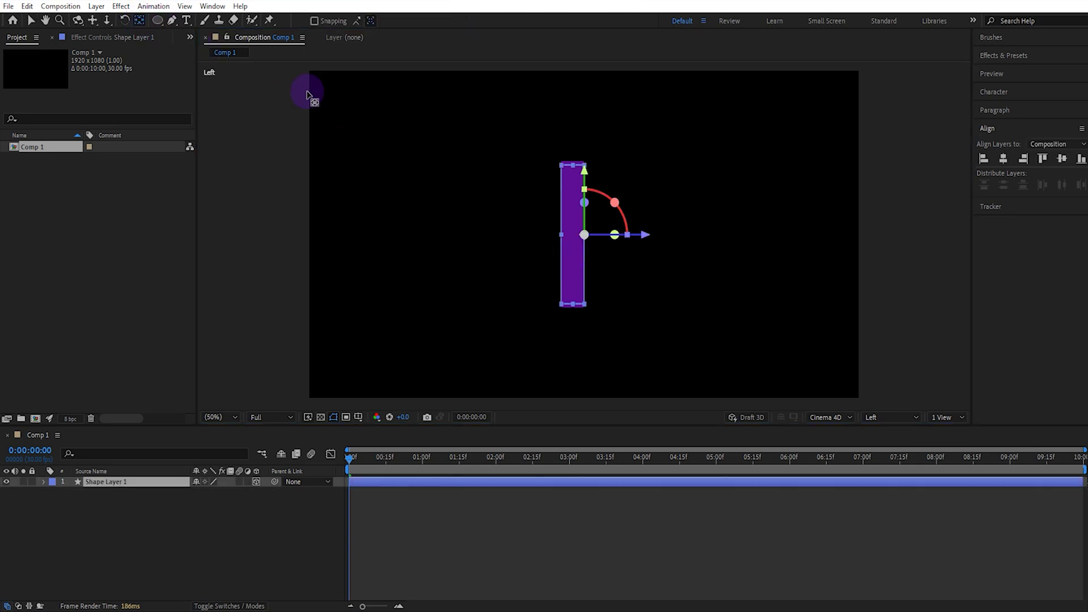
{"action": "left_click_drag", "start_coordinate": [586, 235], "coordinate": [585, 235]}
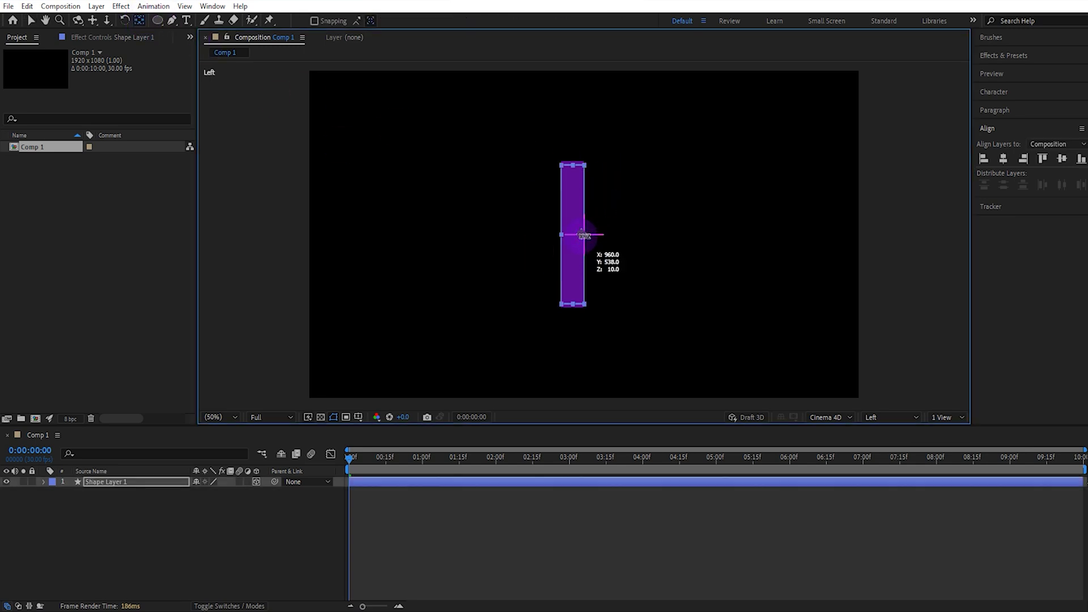
{"action": "key", "text": "v"}
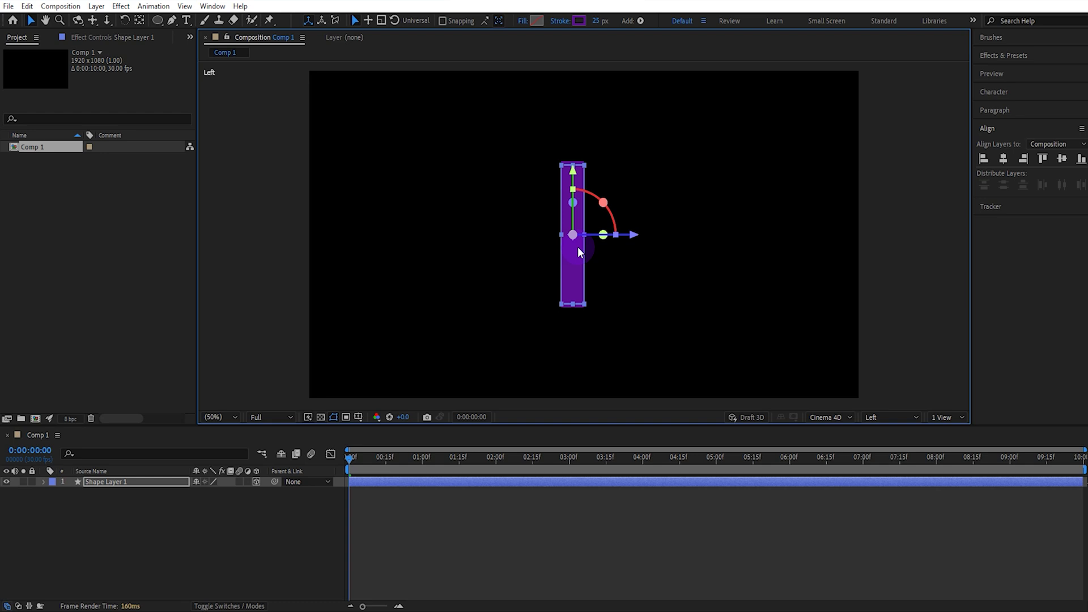
- Return to the Default 3D view and scrub to check the ring's orientation
{"action": "left_click", "coordinate": [873, 415]}
{"action": "left_click", "coordinate": [878, 235]}
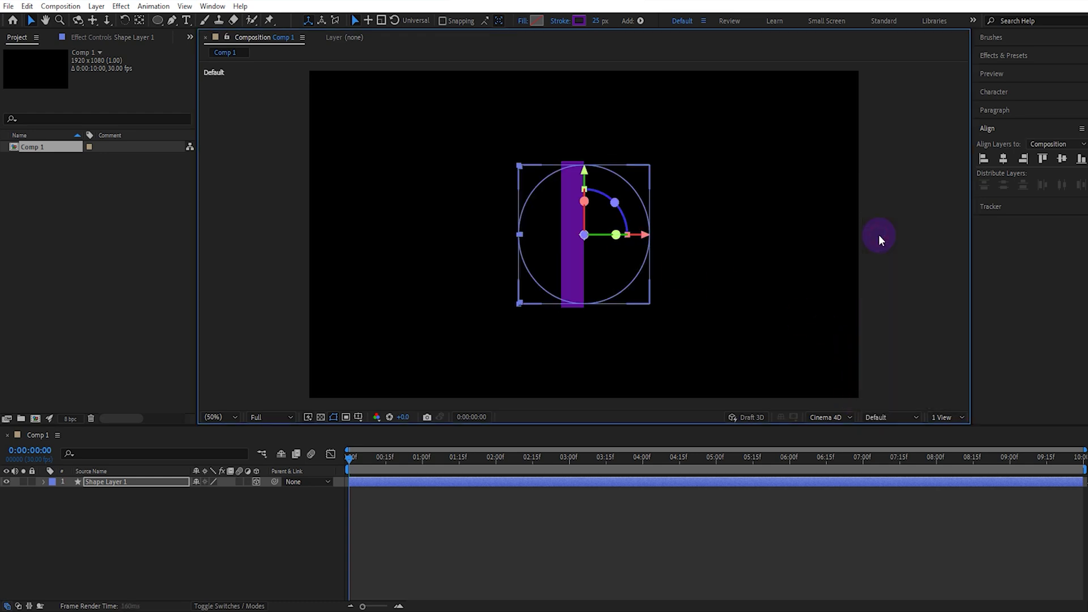
{"action": "mouse_move", "coordinate": [351, 456]}
{"action": "left_mouse_down"}
{"action": "mouse_move", "coordinate": [1014, 462]}
{"action": "mouse_move", "coordinate": [322, 475]}
{"action": "left_mouse_up"}
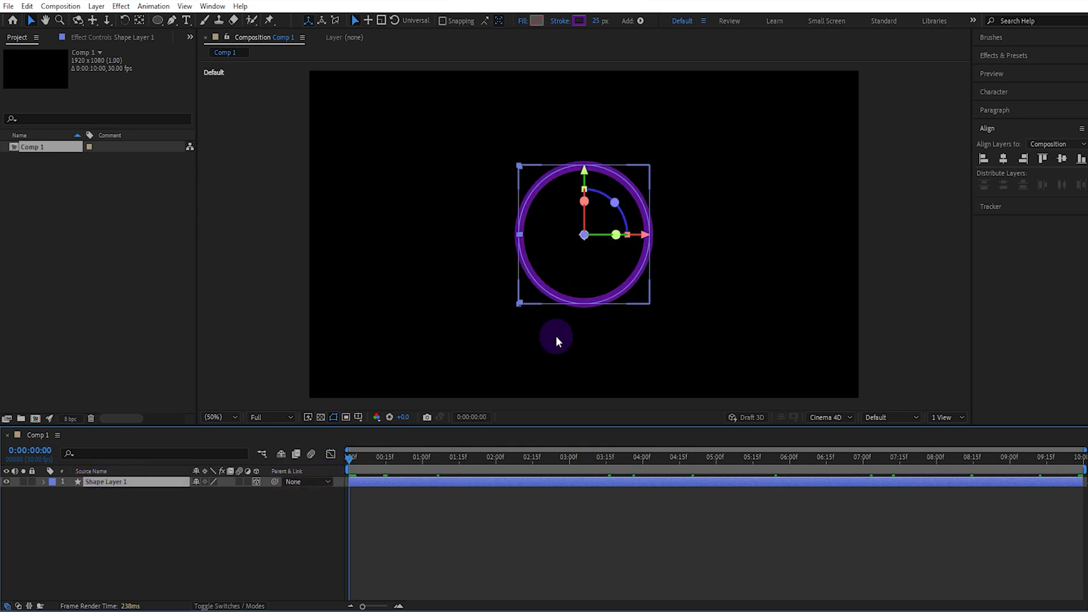
- Enlarge the ring, duplicate it and shrink the copy into a smaller inner ring
{"action": "left_click_drag", "start_coordinate": [648, 302], "coordinate": [667, 319]}
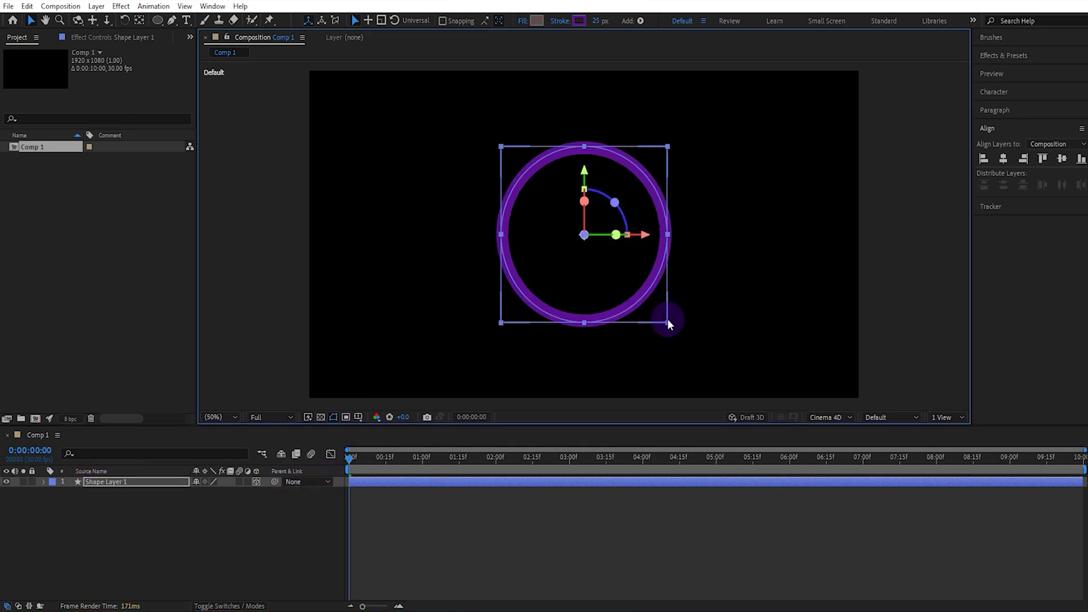
{"action": "left_click", "coordinate": [141, 482]}
{"action": "key", "text": "ctrl+d"}
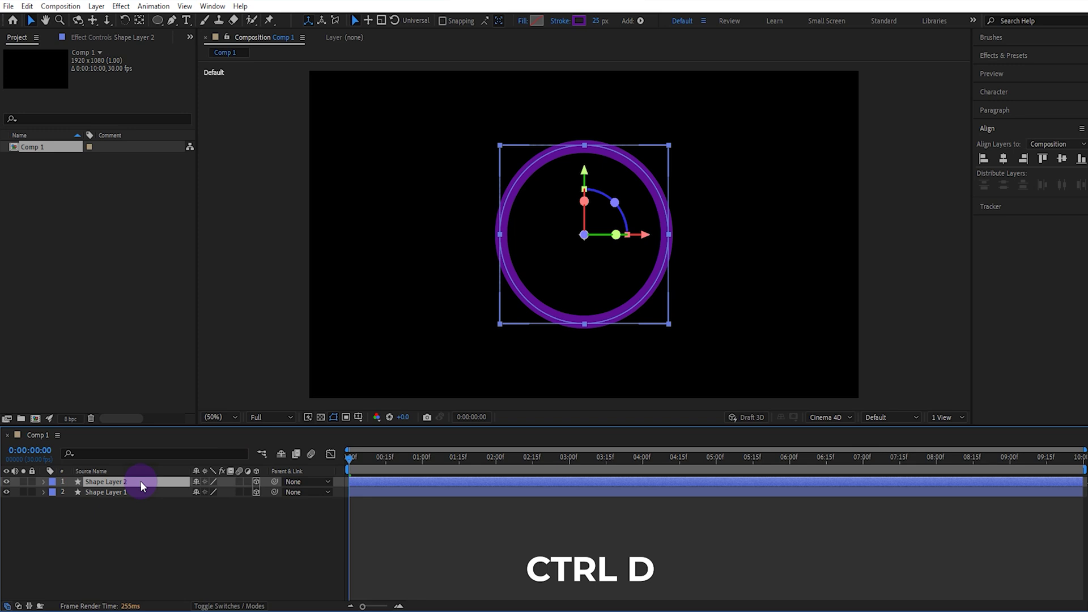
{"action": "left_click_drag", "start_coordinate": [671, 322], "coordinate": [643, 296]}
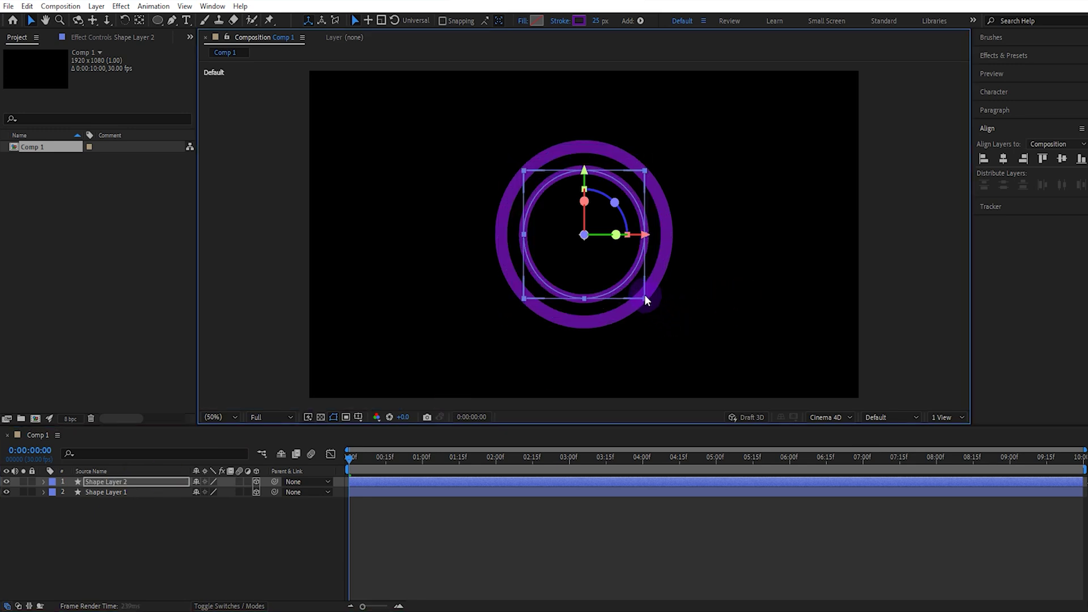
{"action": "key", "text": "u"}
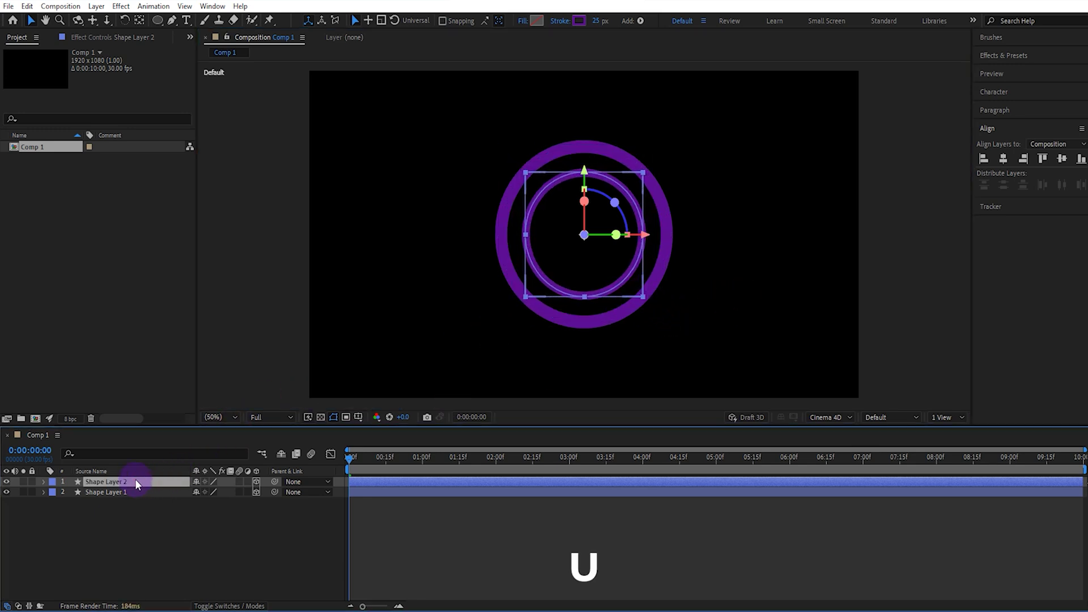
- Set the inner ring's starting X, Y and Z Rotation keyframes to 45°
{"action": "left_click_drag", "start_coordinate": [204, 493], "coordinate": [227, 491]}
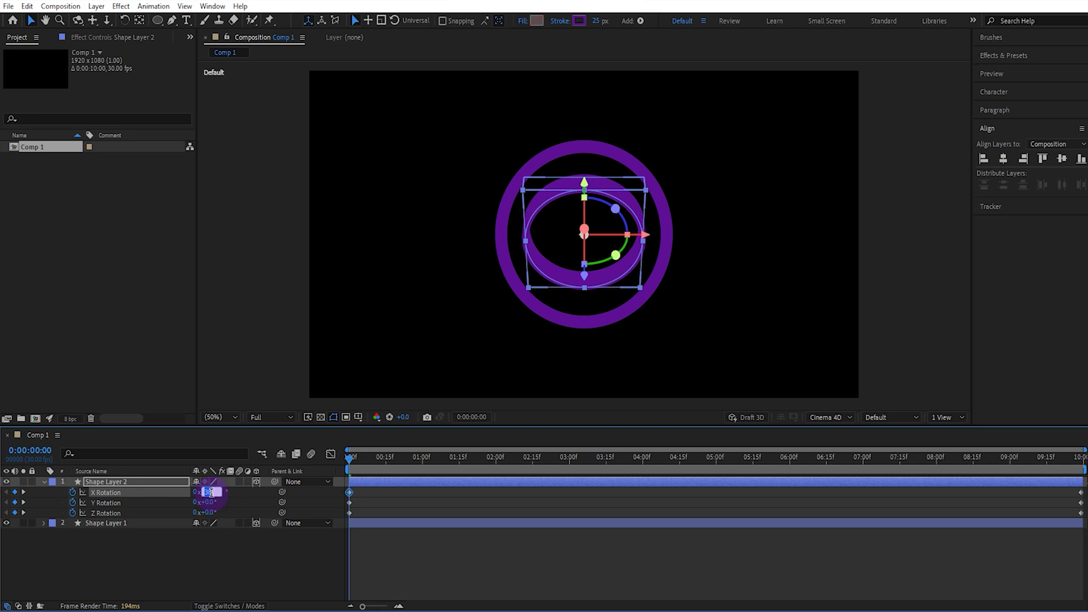
{"action": "type", "text": "45"}
{"action": "key", "text": "Return"}
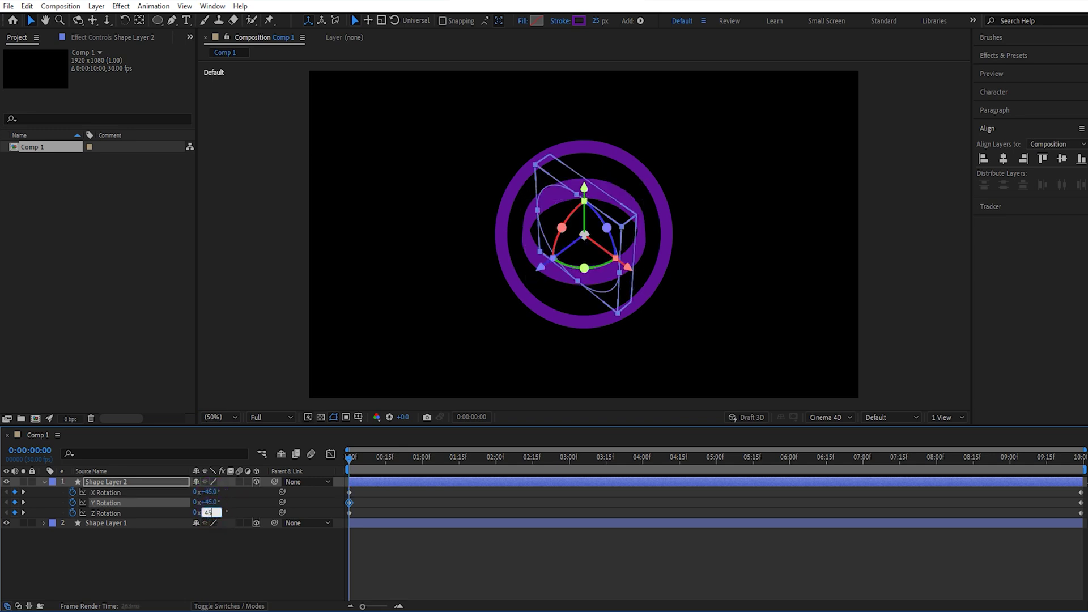
{"action": "left_click", "coordinate": [209, 512]}
{"action": "type", "text": "45"}
{"action": "left_click", "coordinate": [232, 555]}
- Set the inner ring's end-frame X, Y and Z Rotations to 1x+45° and return to frame 0
{"action": "left_click", "coordinate": [1076, 460]}
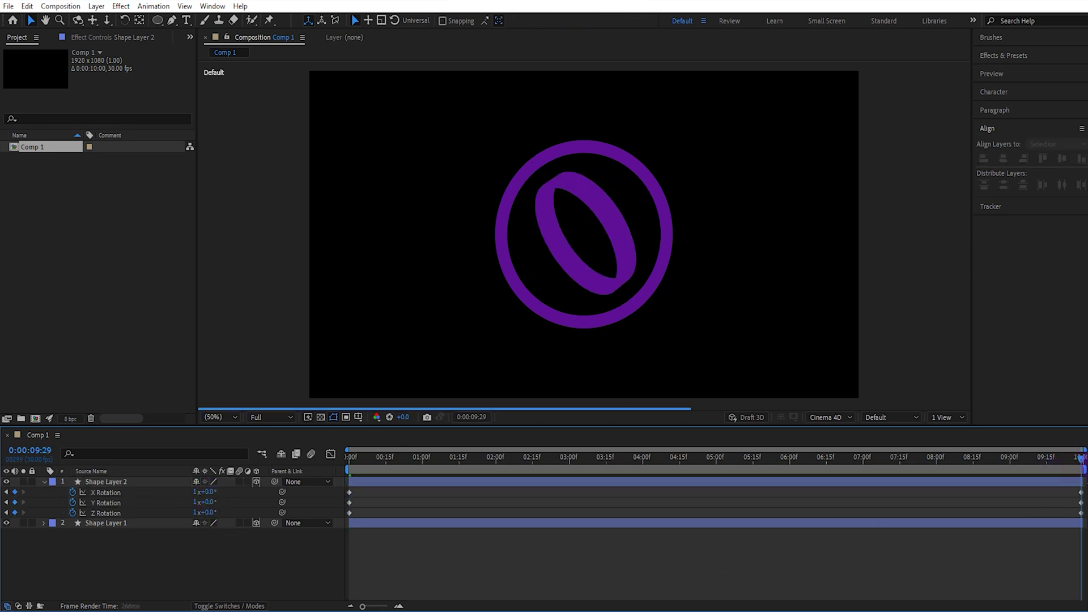
{"action": "left_click", "coordinate": [437, 491]}
{"action": "type", "text": "45"}
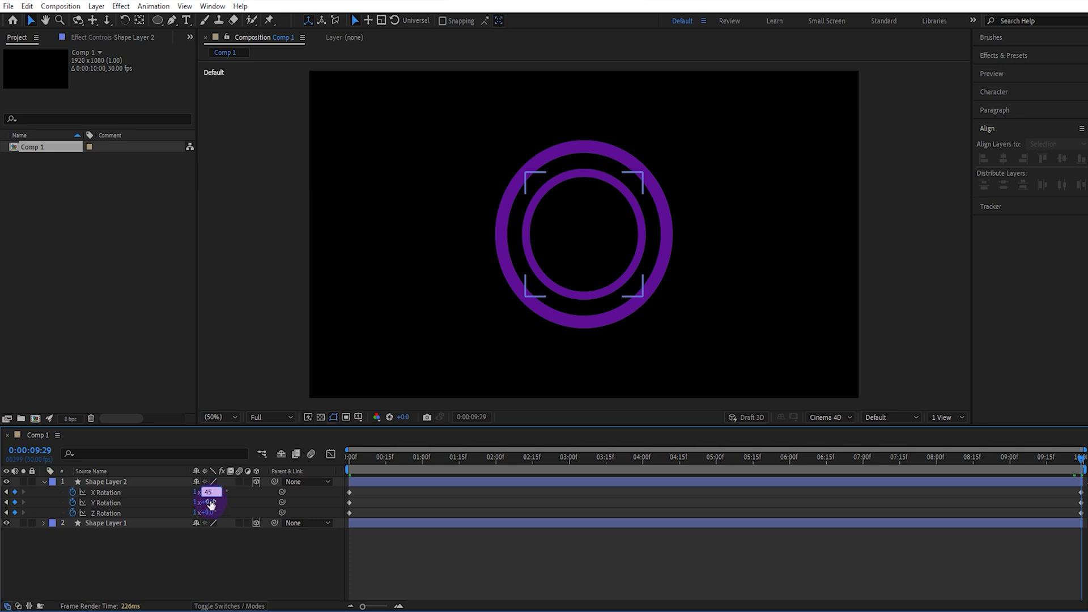
{"action": "left_click", "coordinate": [209, 502]}
{"action": "type", "text": "4545"}
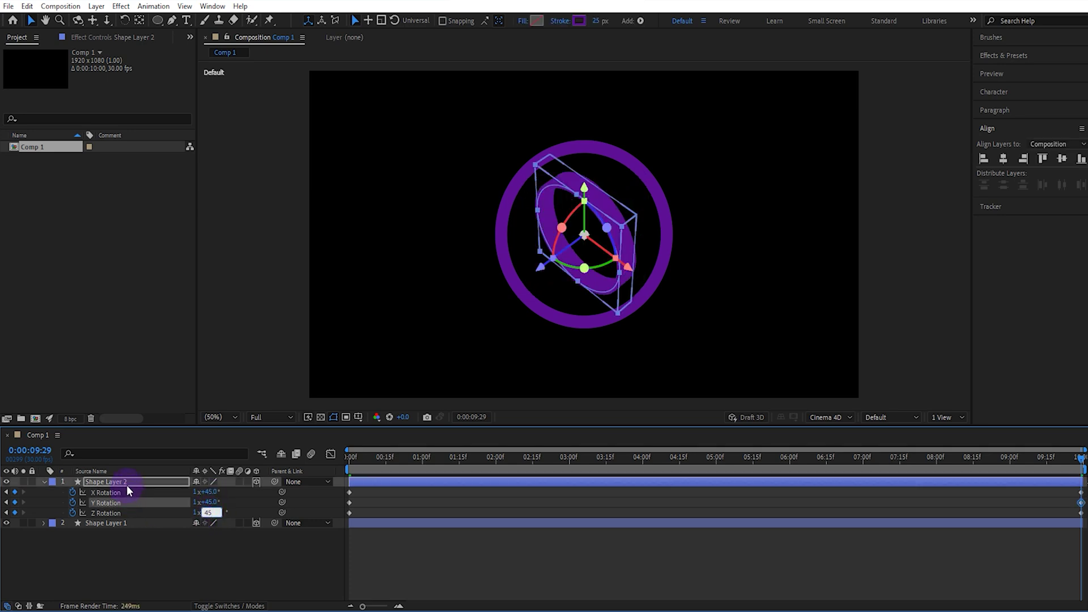
{"action": "left_click", "coordinate": [126, 482]}
{"action": "left_click", "coordinate": [357, 465]}
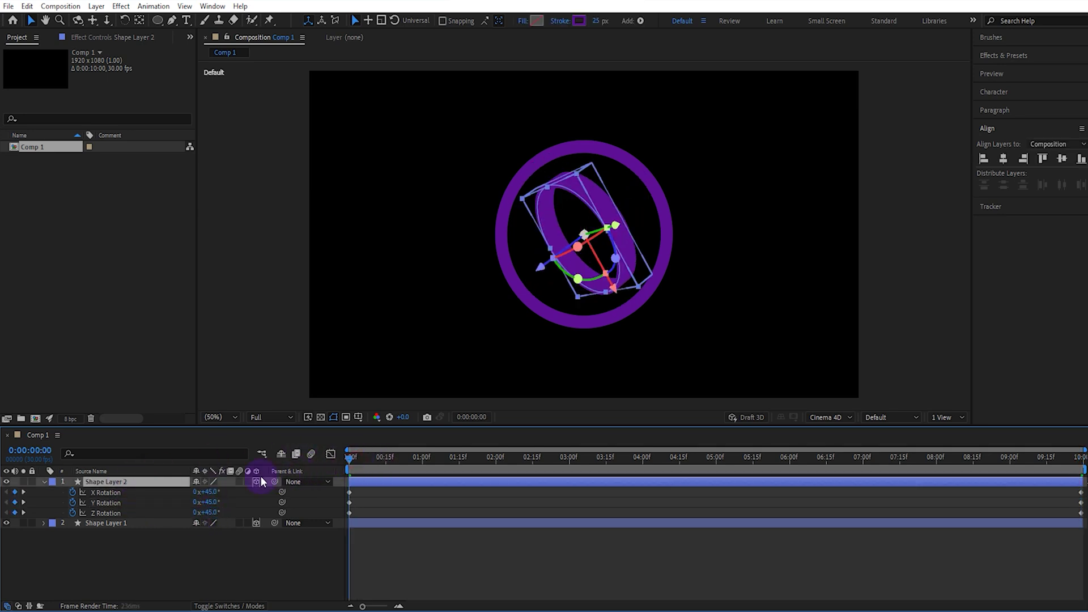
- Duplicate the inner ring and offset the third ring's X, Y and Z Rotations to 90°
{"action": "key", "text": "ctrl+d"}
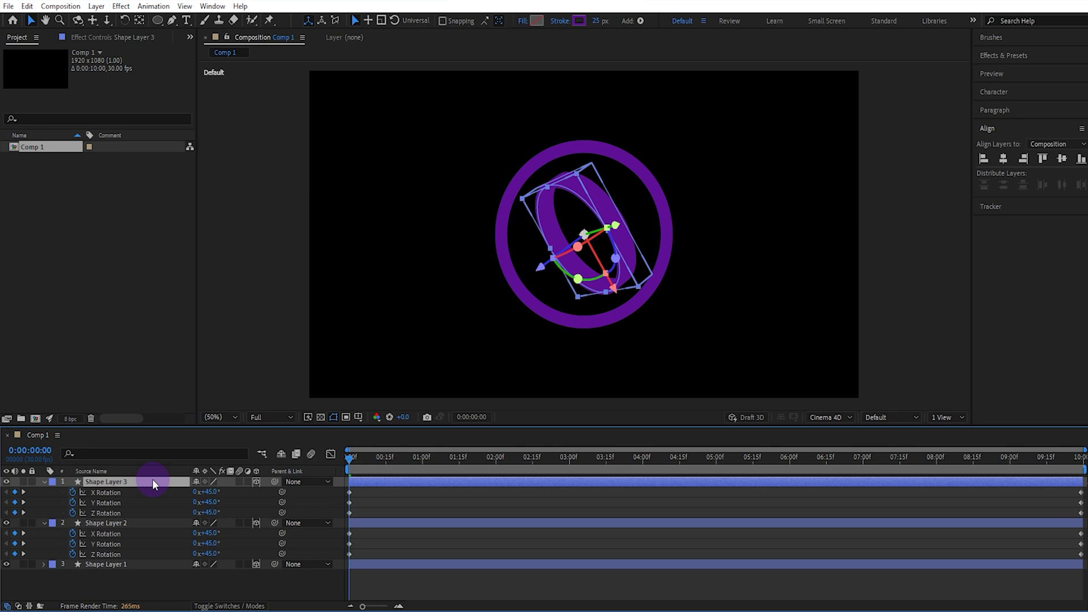
{"action": "left_click", "coordinate": [209, 502]}
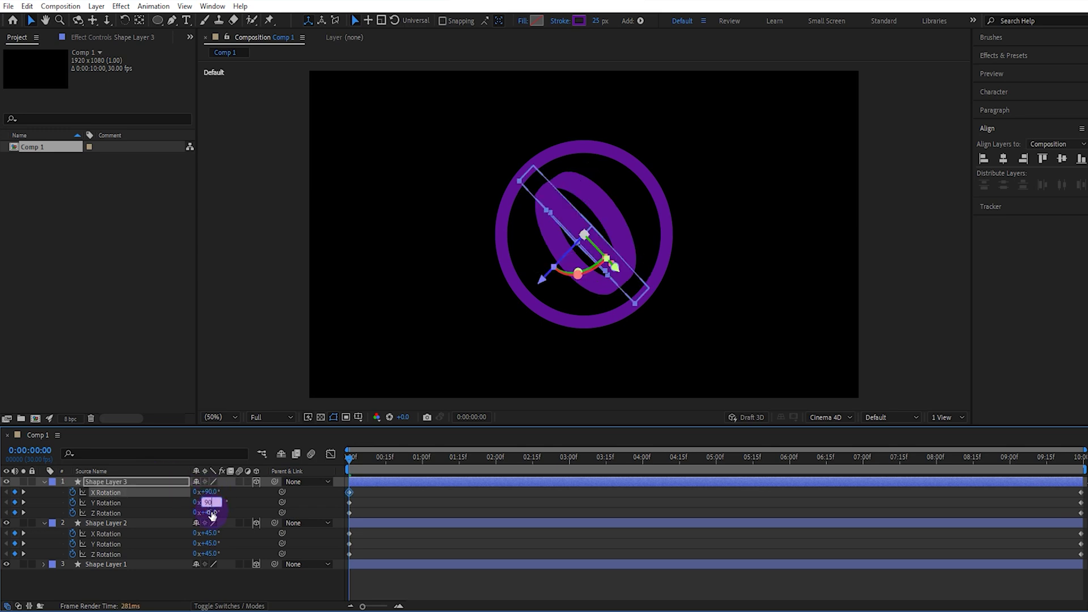
{"action": "type", "text": "90"}
{"action": "left_click", "coordinate": [236, 511]}
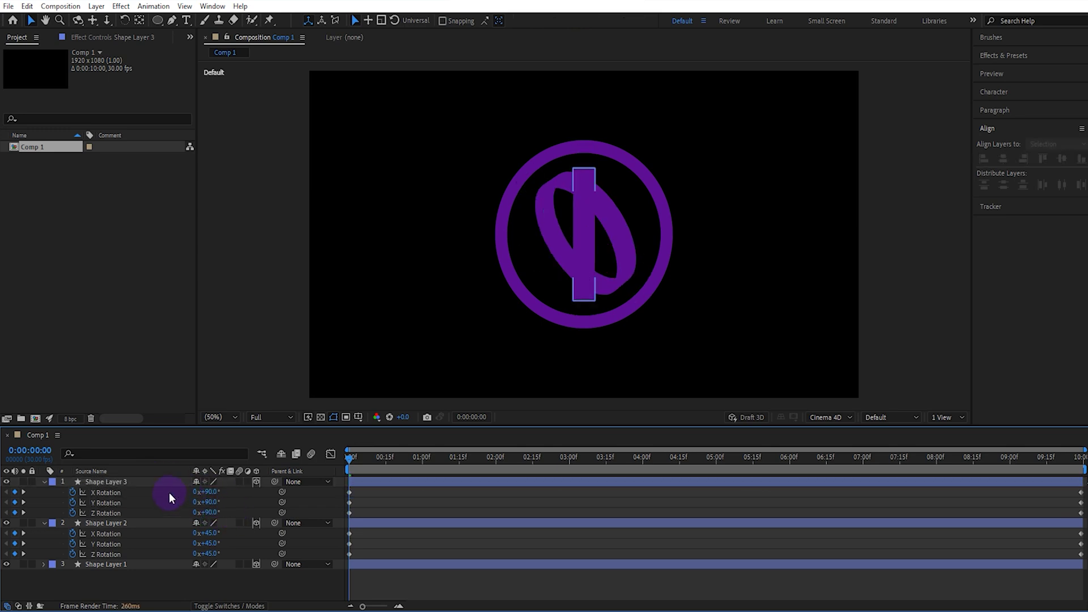
{"action": "left_click", "coordinate": [123, 483]}
{"action": "left_click", "coordinate": [120, 564]}
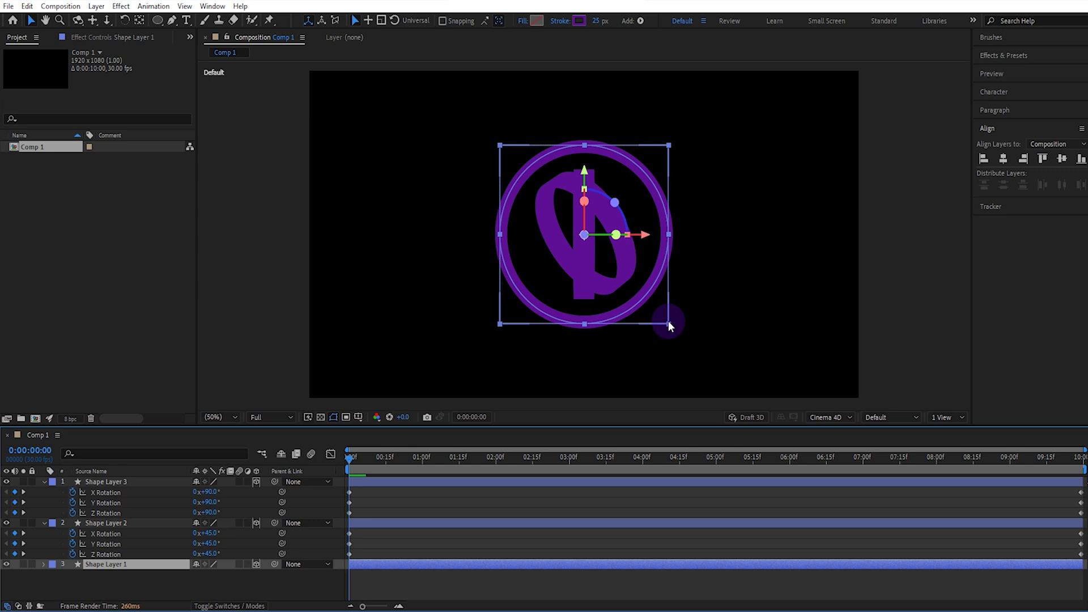
{"action": "left_click", "coordinate": [136, 522]}
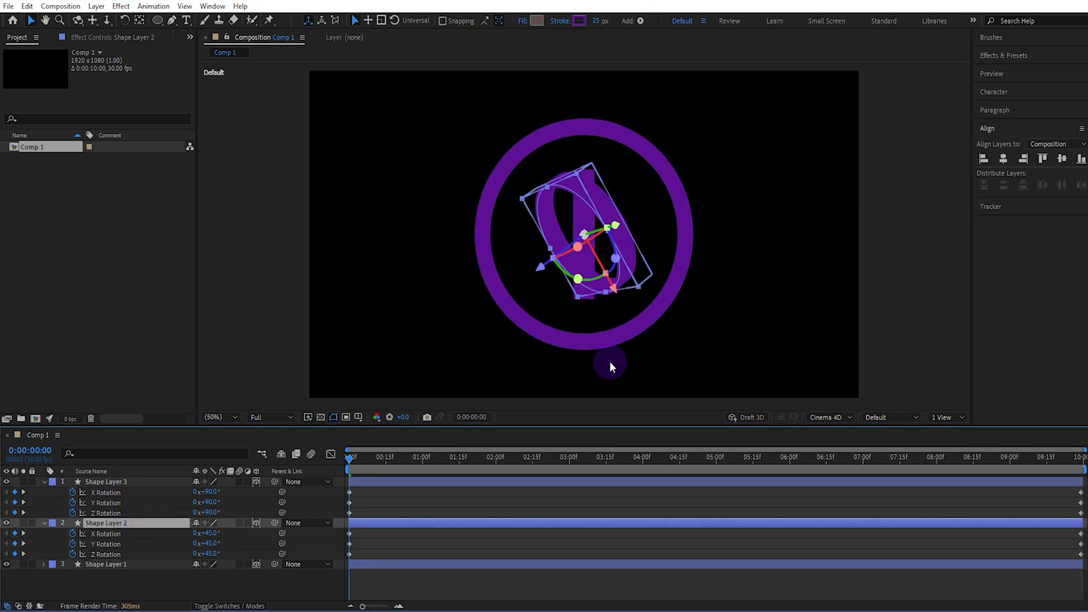
- Scale the third ring down to 53.7% and scrub to preview the nested rings spinning
{"action": "left_click", "coordinate": [122, 483]}
{"action": "key", "text": "s"}
{"action": "left_click_drag", "start_coordinate": [211, 492], "coordinate": [217, 492]}
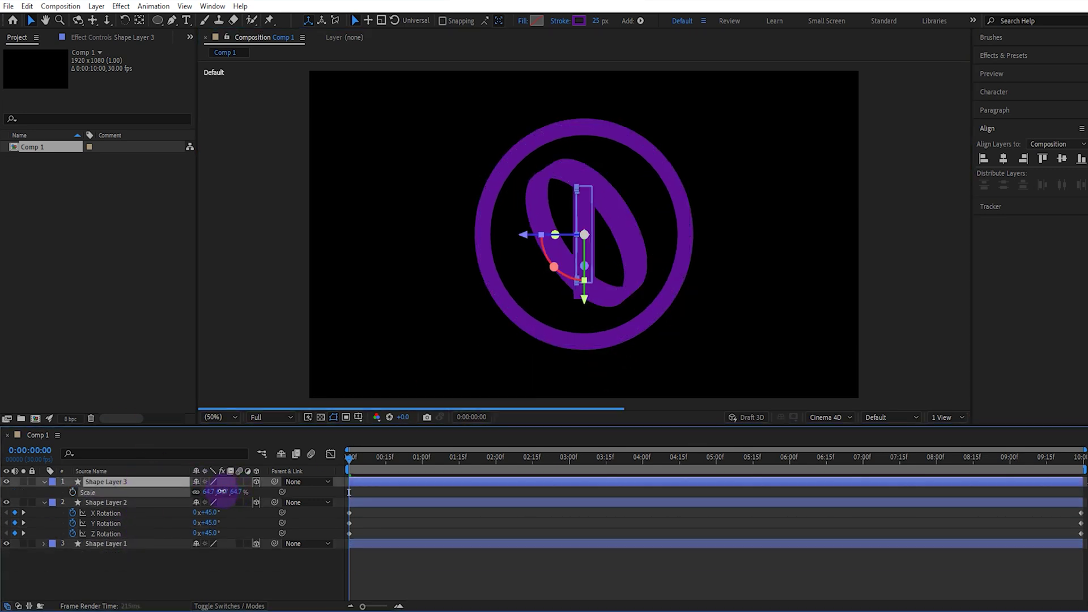
{"action": "left_click", "coordinate": [274, 574]}
{"action": "mouse_move", "coordinate": [350, 462]}
{"action": "left_mouse_down"}
{"action": "mouse_move", "coordinate": [1072, 468]}
{"action": "mouse_move", "coordinate": [316, 504]}
{"action": "left_mouse_up"}
- Add a white point light and move it to the upper right of the rings
{"action": "right_click", "coordinate": [273, 244]}
{"action": "mouse_move", "coordinate": [289, 230]}
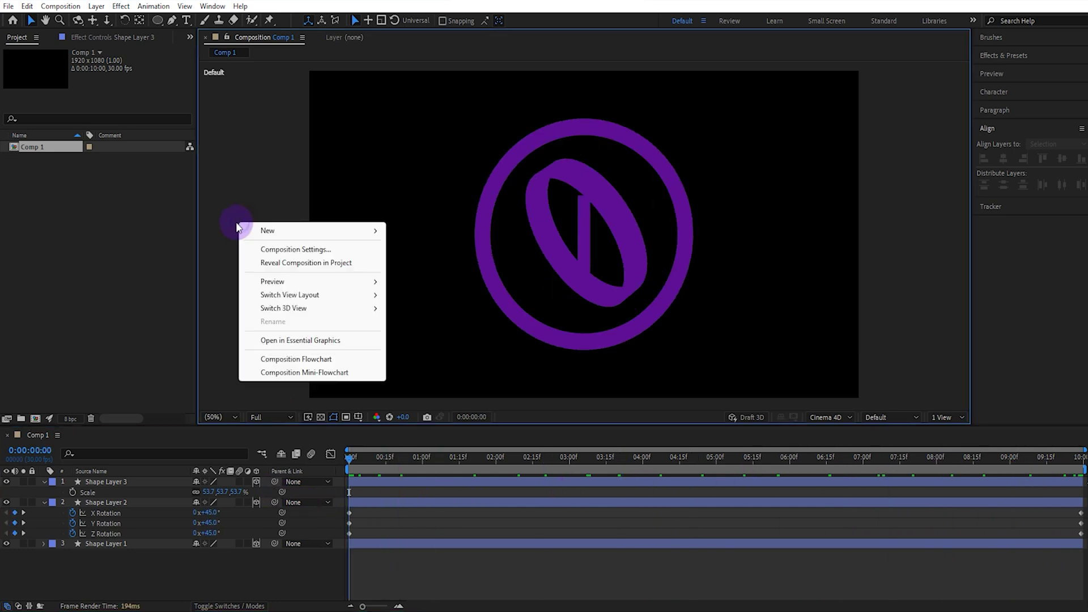
{"action": "left_click", "coordinate": [417, 277]}
{"action": "left_click", "coordinate": [746, 220]}
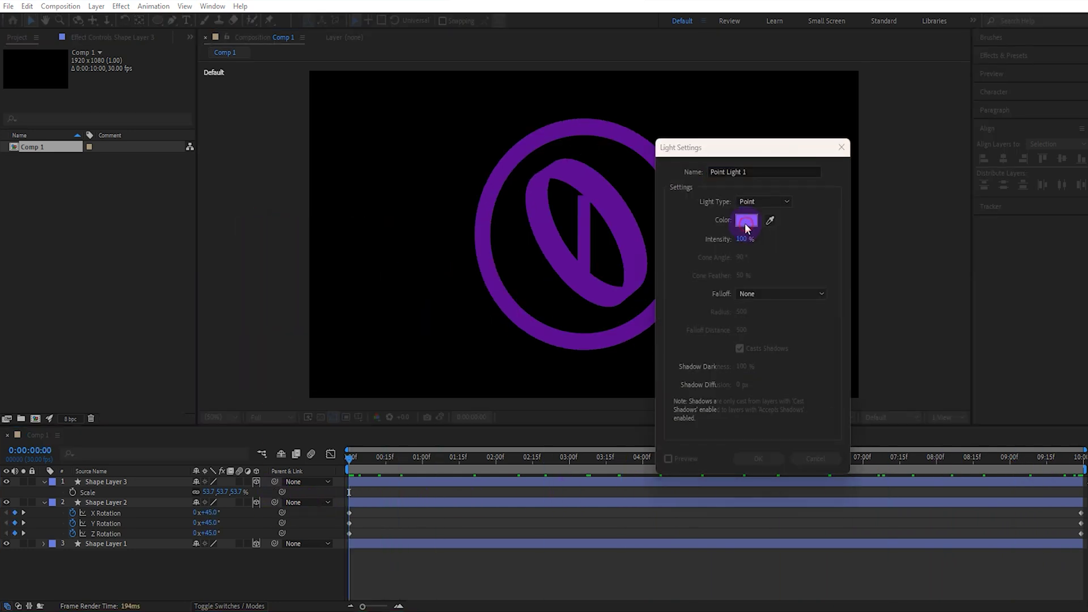
{"action": "left_click_drag", "start_coordinate": [736, 347], "coordinate": [711, 308]}
{"action": "left_click", "coordinate": [972, 339]}
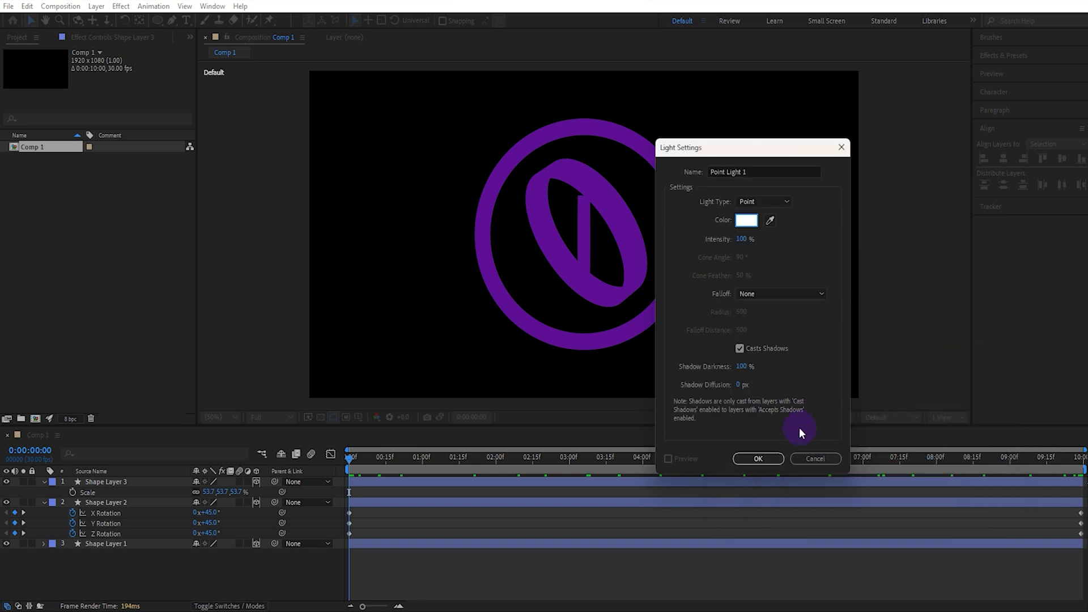
{"action": "left_click", "coordinate": [761, 459]}
{"action": "mouse_move", "coordinate": [689, 209]}
{"action": "left_mouse_down"}
{"action": "mouse_move", "coordinate": [780, 191]}
{"action": "mouse_move", "coordinate": [871, 196]}
{"action": "left_mouse_up"}
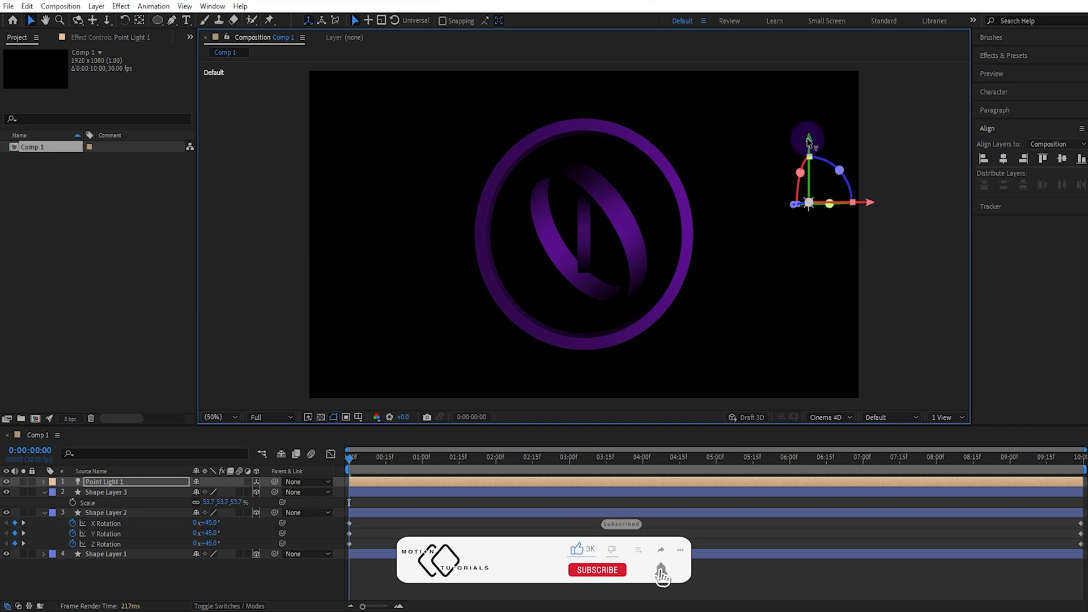
{"action": "left_click_drag", "start_coordinate": [808, 141], "coordinate": [808, 63]}
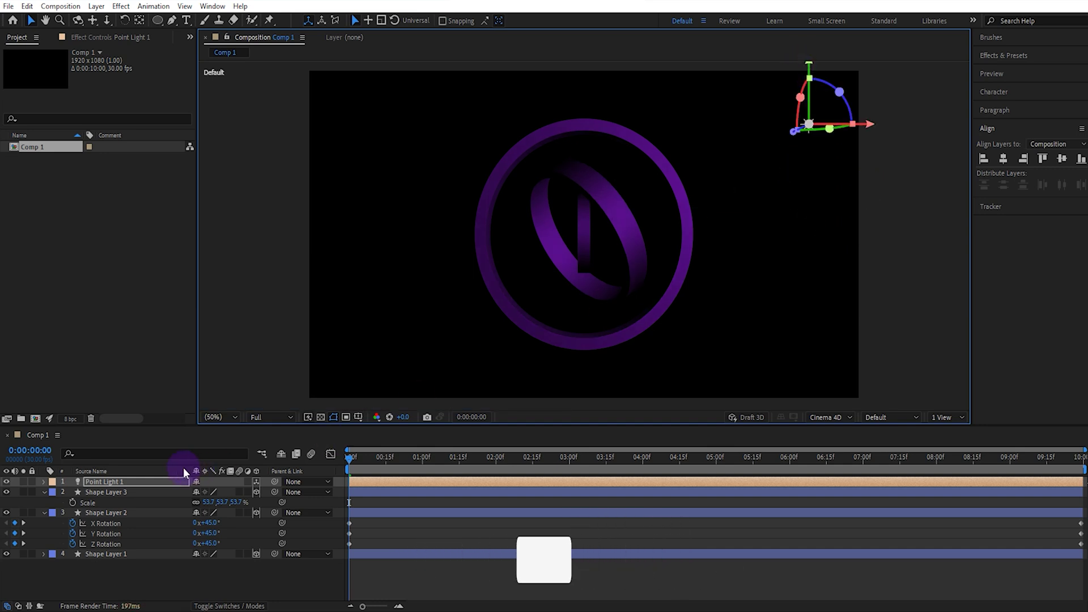
- Duplicate the light twice, placing copies at the upper left and below the rings
{"action": "left_click", "coordinate": [145, 481]}
{"action": "key", "text": "ctrl+d"}
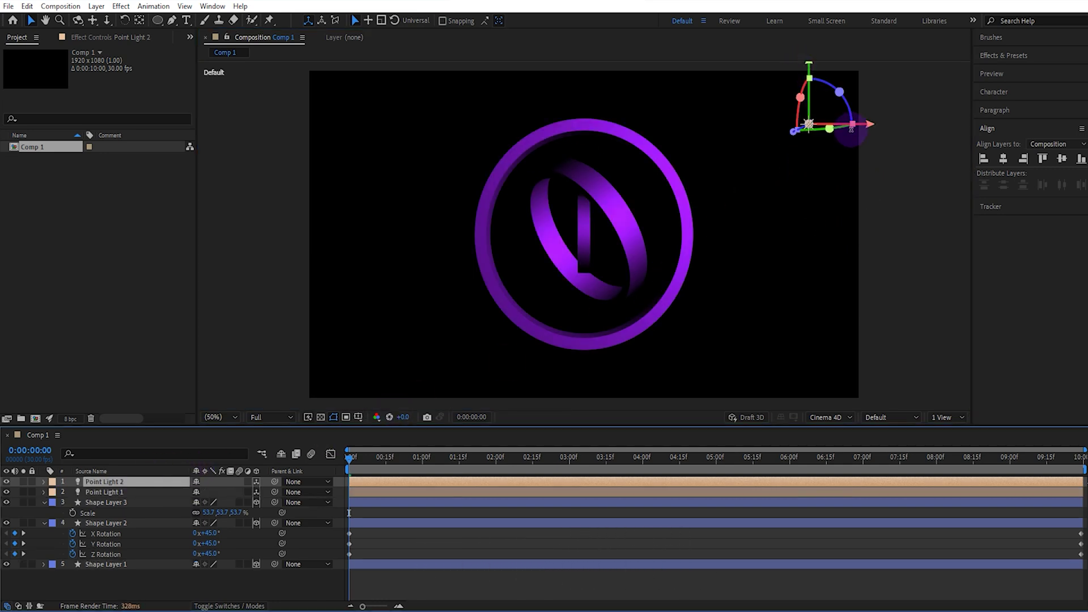
{"action": "left_click_drag", "start_coordinate": [872, 125], "coordinate": [417, 120]}
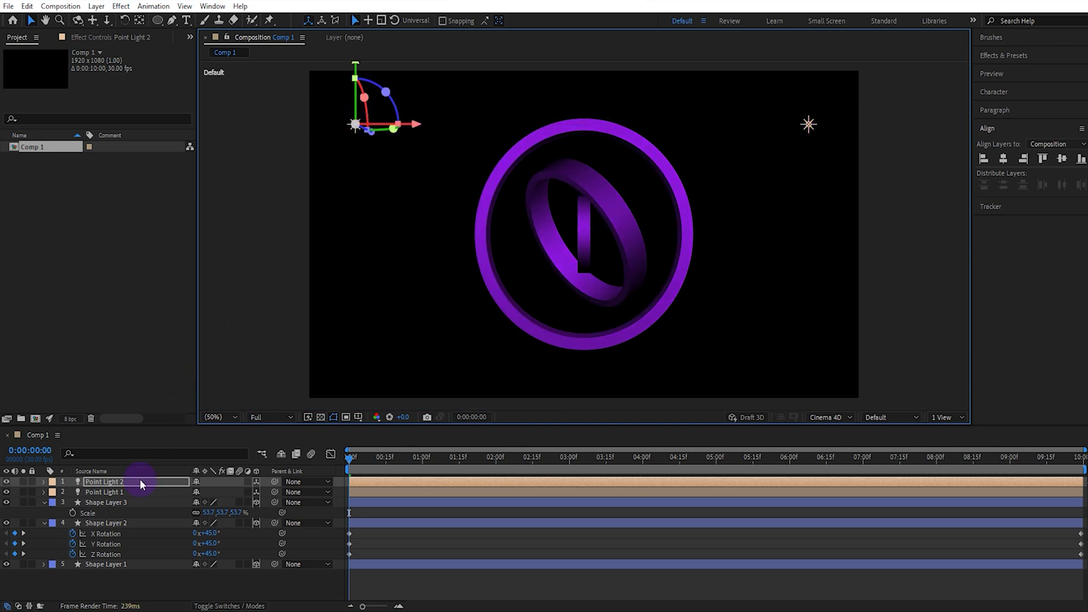
{"action": "key", "text": "ctrl+d"}
{"action": "mouse_move", "coordinate": [356, 94]}
{"action": "left_mouse_down"}
{"action": "mouse_move", "coordinate": [352, 374]}
{"action": "mouse_move", "coordinate": [573, 357]}
{"action": "left_mouse_up"}
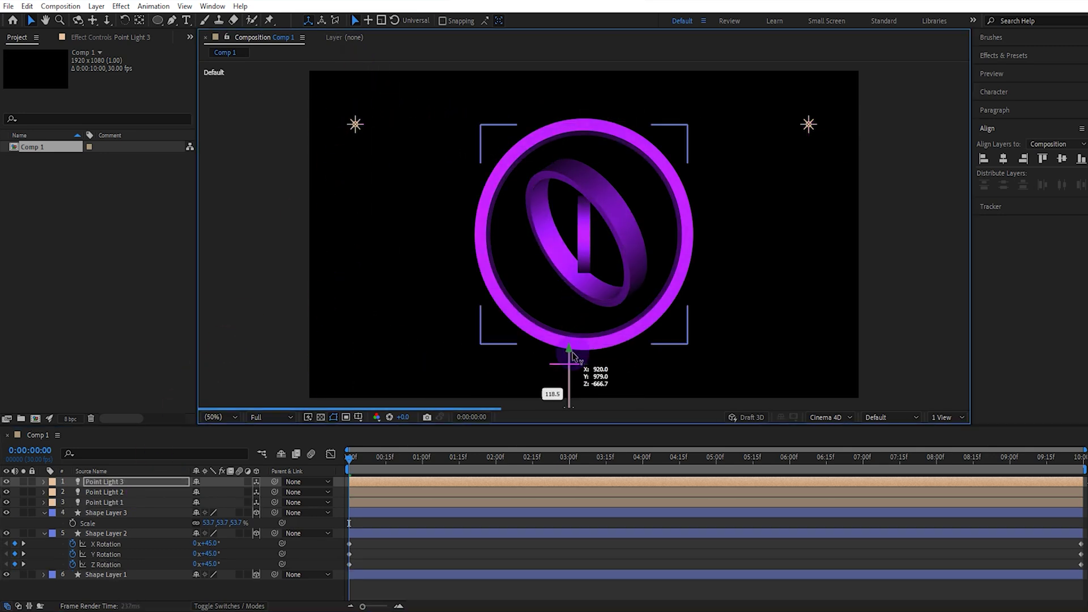
{"action": "key", "text": "comma"}
{"action": "left_click_drag", "start_coordinate": [583, 316], "coordinate": [501, 338]}
- Restore 50% magnification and bring up the Preview panel for playback
{"action": "left_click", "coordinate": [229, 416]}
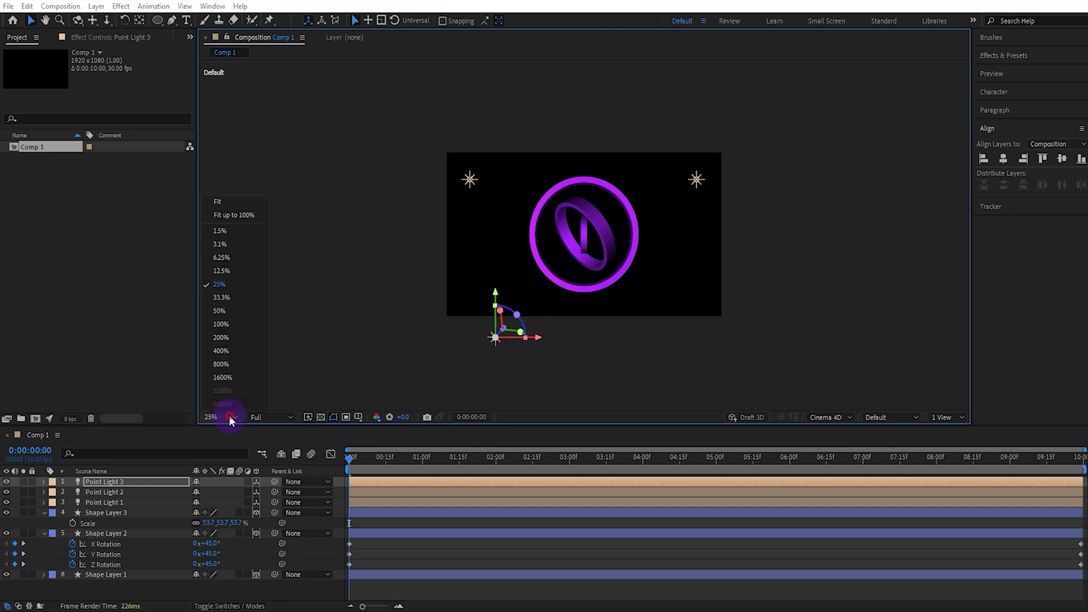
{"action": "left_click", "coordinate": [252, 213]}
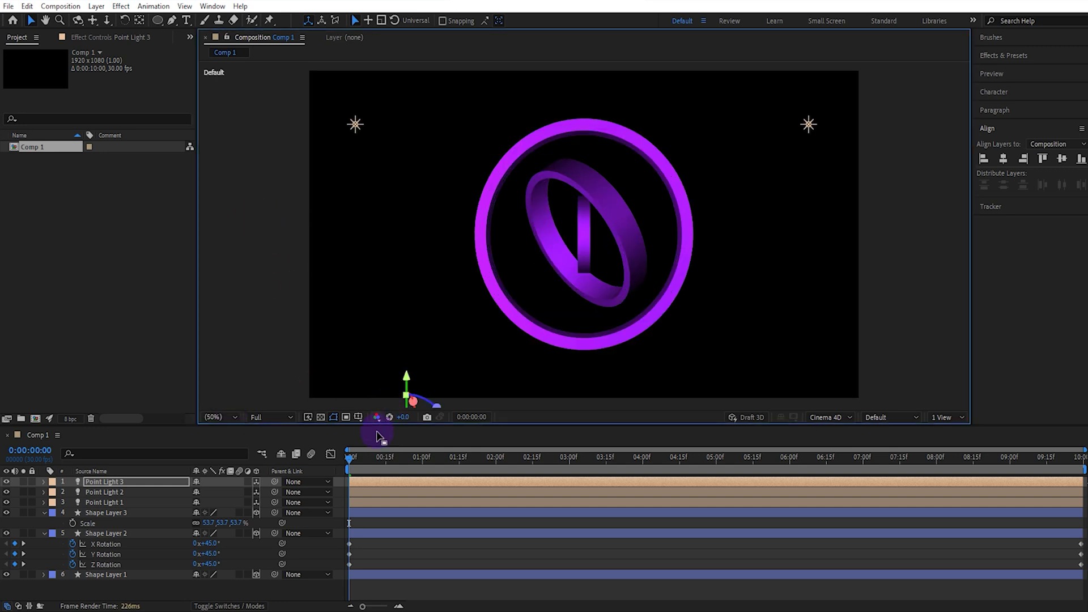
{"action": "left_click", "coordinate": [368, 466]}
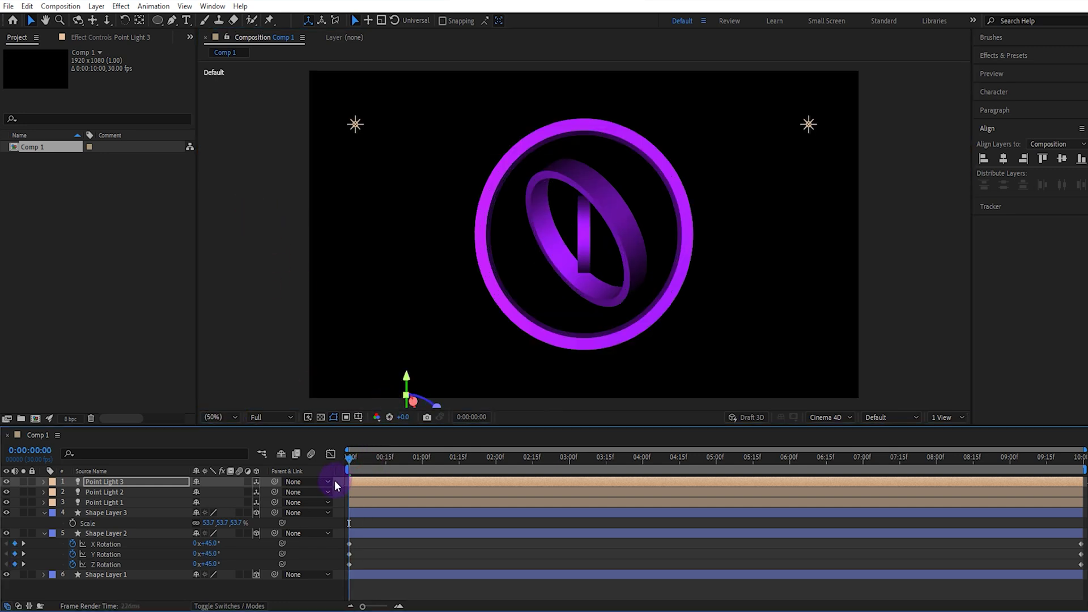
{"action": "left_click", "coordinate": [986, 74]}
{"action": "left_click", "coordinate": [1031, 90]}
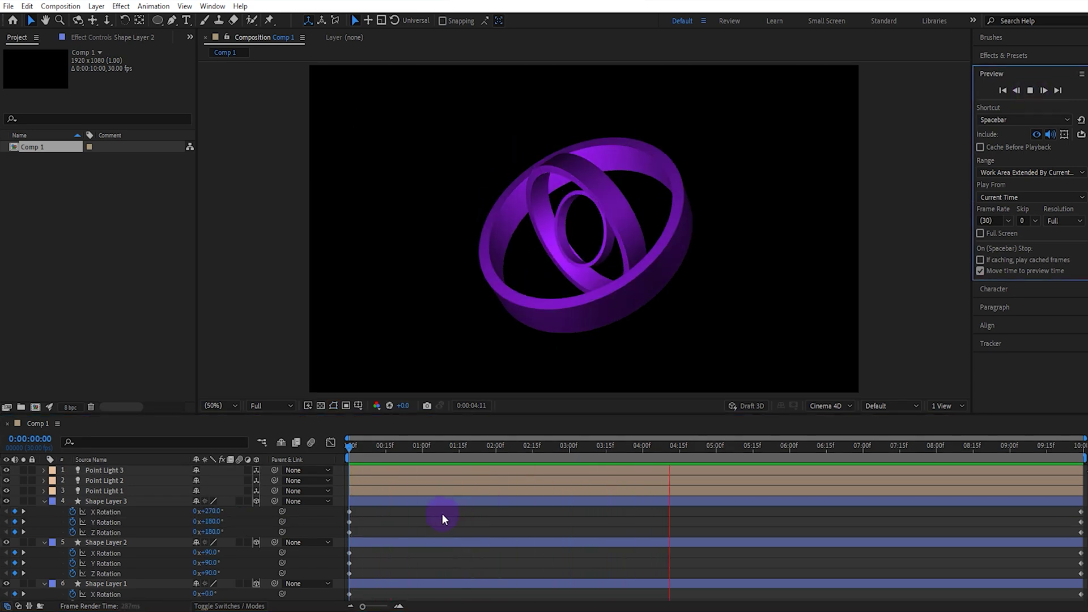
{"action": "scroll", "coordinate": [426, 518], "scroll_direction": "down", "scroll_amount": 1}
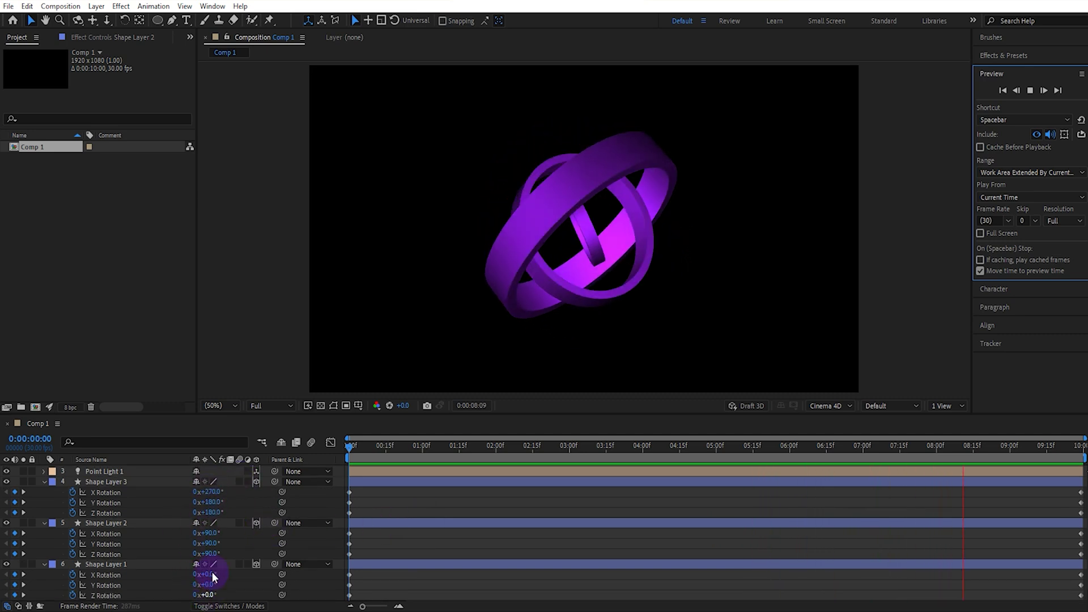
{"action": "key", "text": "space"}
{"action": "key", "text": "Home"}
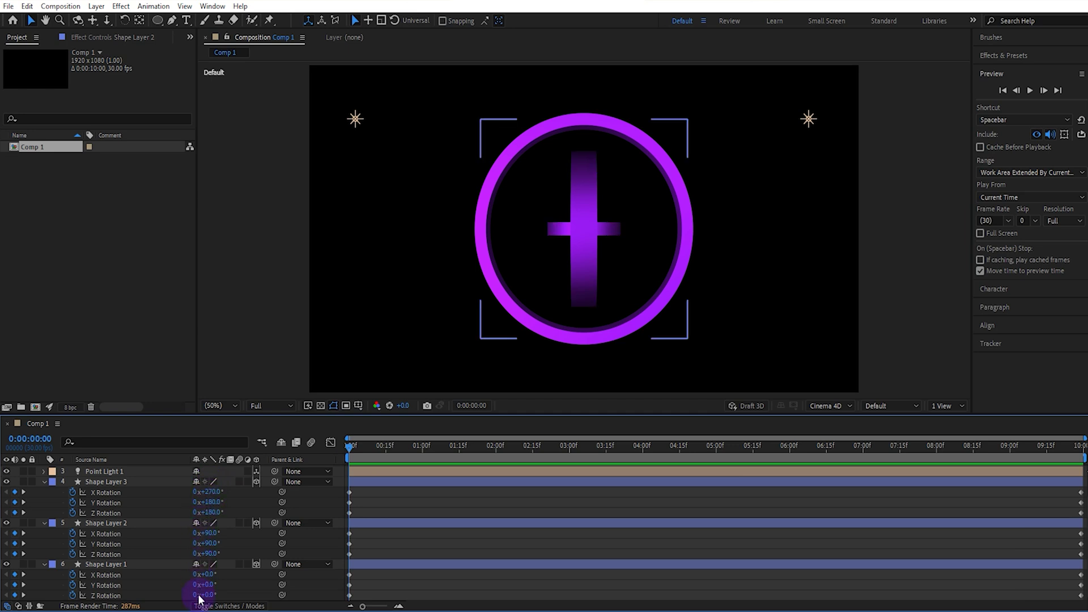
{"action": "left_click_drag", "start_coordinate": [1064, 451], "coordinate": [1080, 448]}
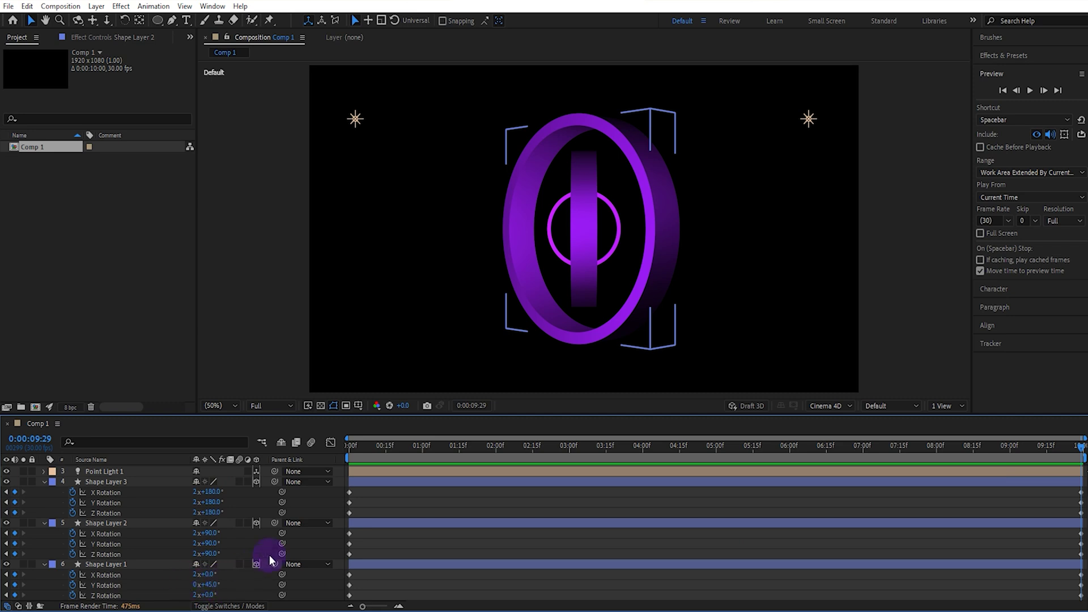
{"action": "key", "text": "F2"}
{"action": "left_click", "coordinate": [349, 451]}
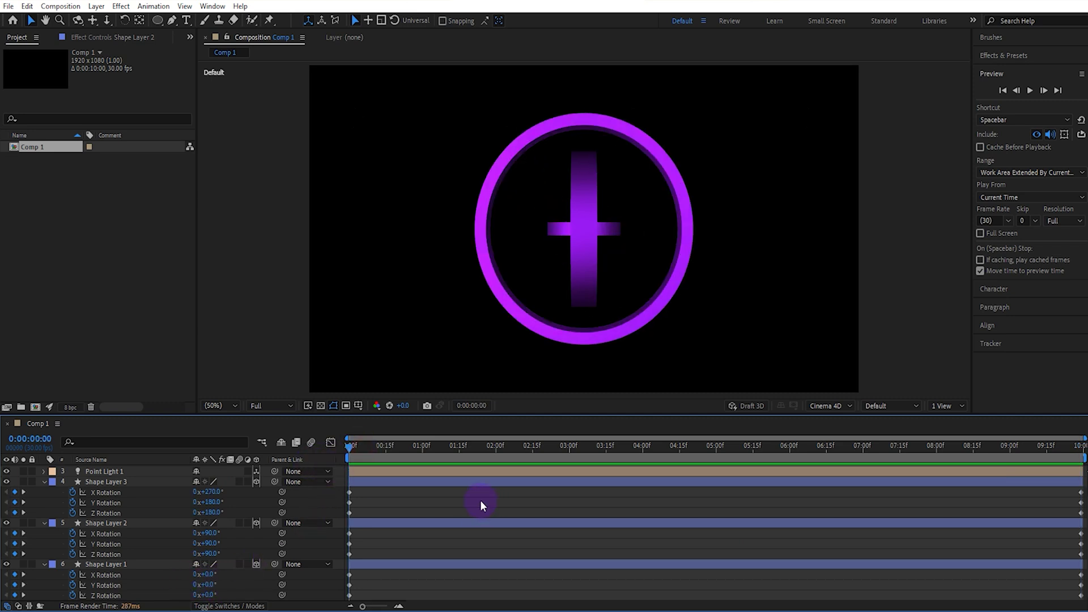
{"action": "key", "text": "space"}
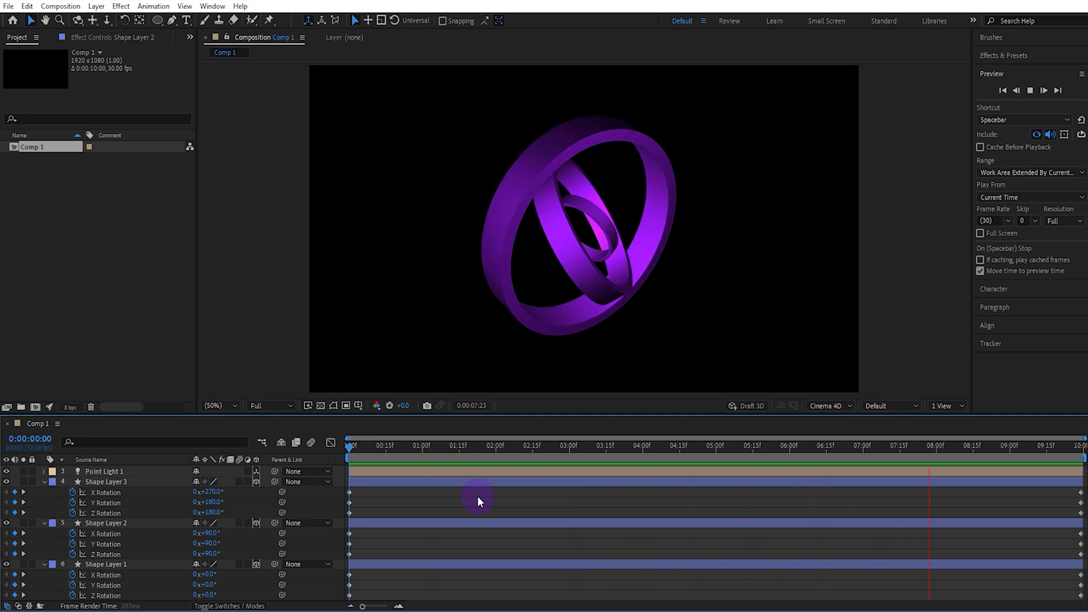
{"action": "key", "text": "space"}
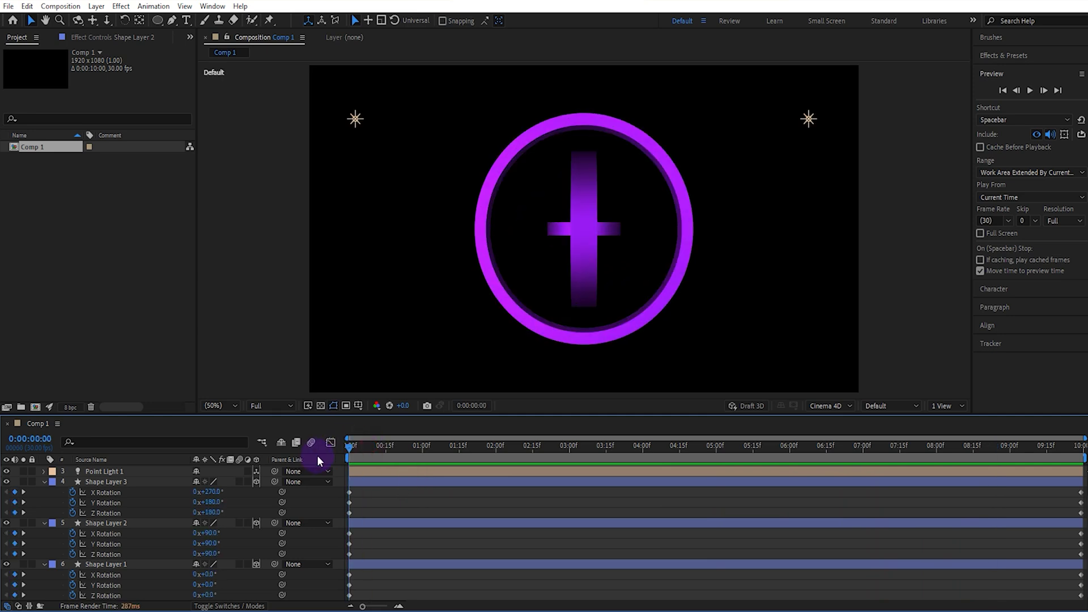
- Draw a stroke-less white-filled circle near the composition centre with the Ellipse tool
{"action": "left_click", "coordinate": [251, 324]}
{"action": "left_click", "coordinate": [159, 19]}
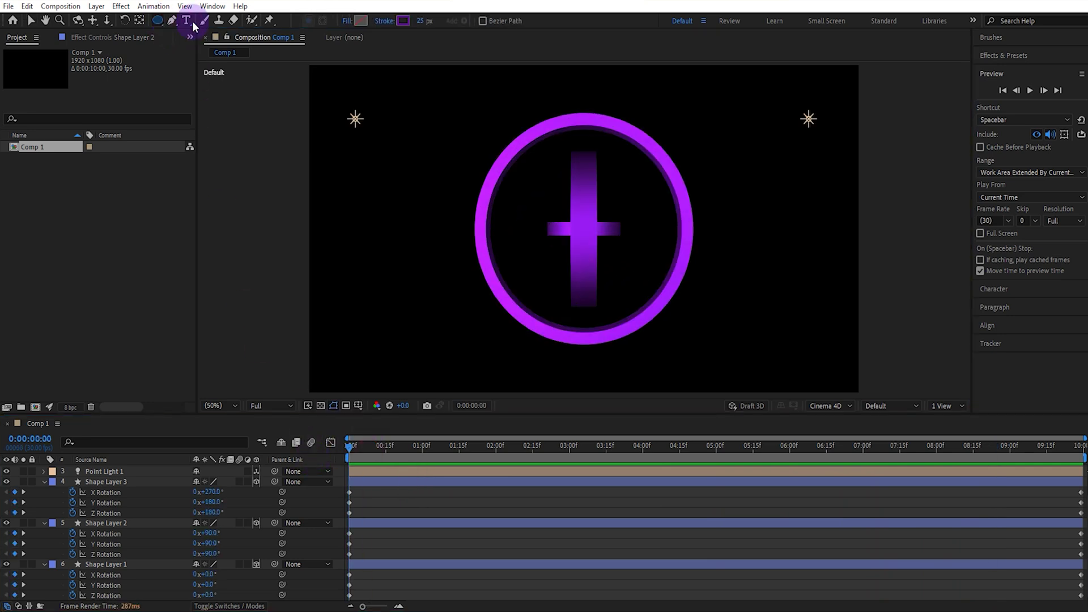
{"action": "left_click", "coordinate": [384, 21]}
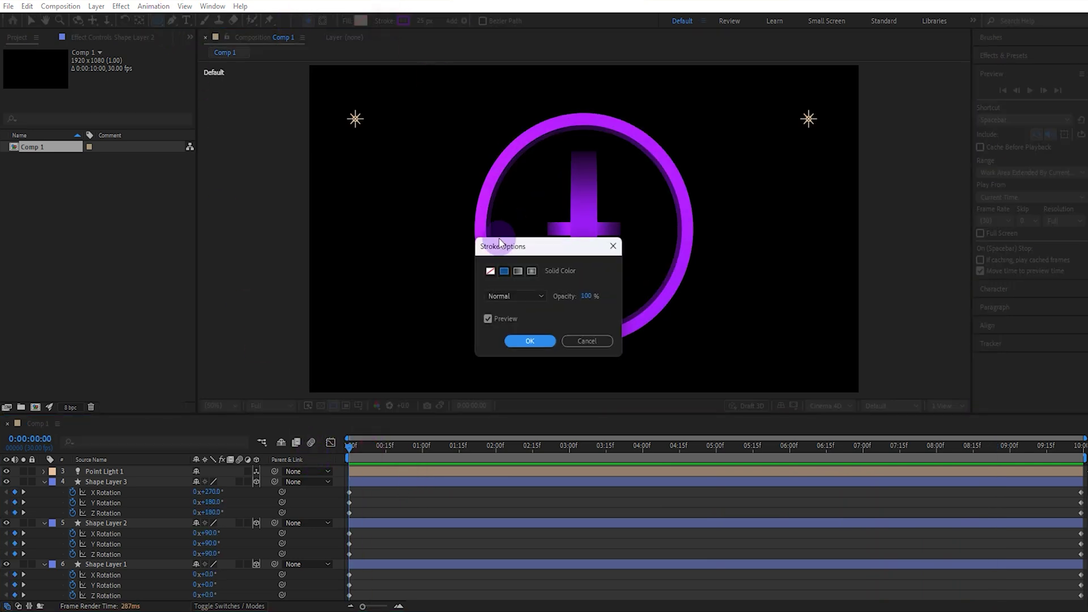
{"action": "left_click", "coordinate": [530, 343]}
{"action": "left_click", "coordinate": [359, 22]}
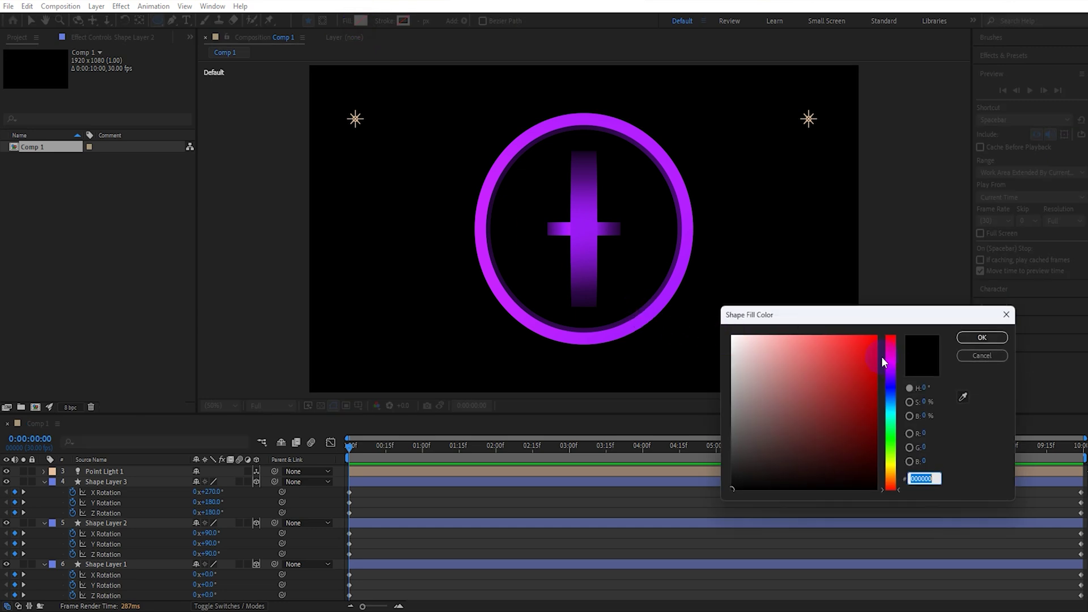
{"action": "left_click", "coordinate": [744, 342]}
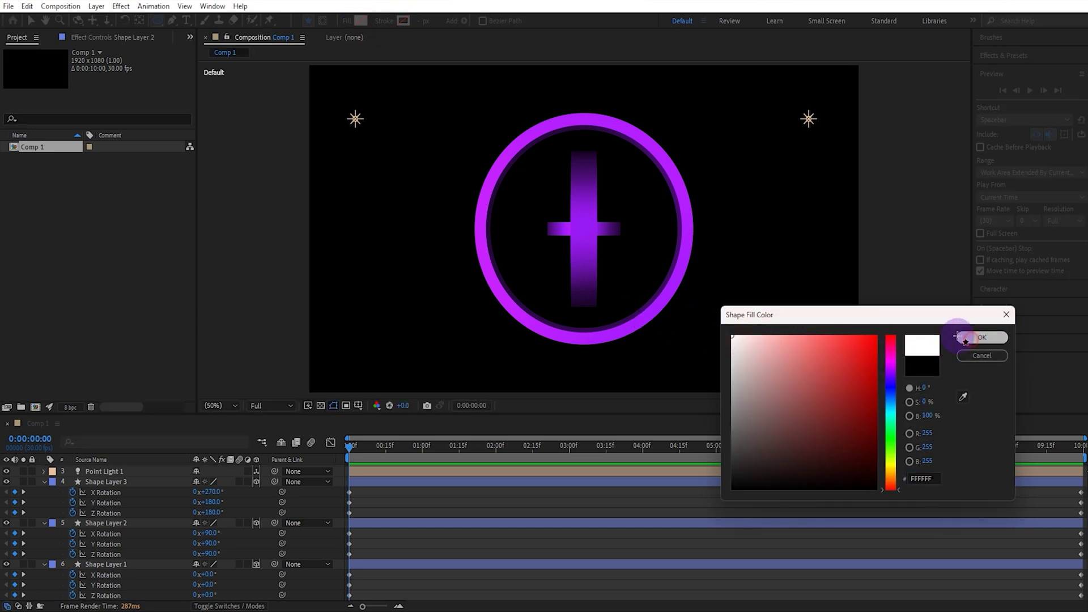
{"action": "left_click", "coordinate": [982, 337]}
{"action": "left_click_drag", "start_coordinate": [581, 224], "coordinate": [631, 275]}
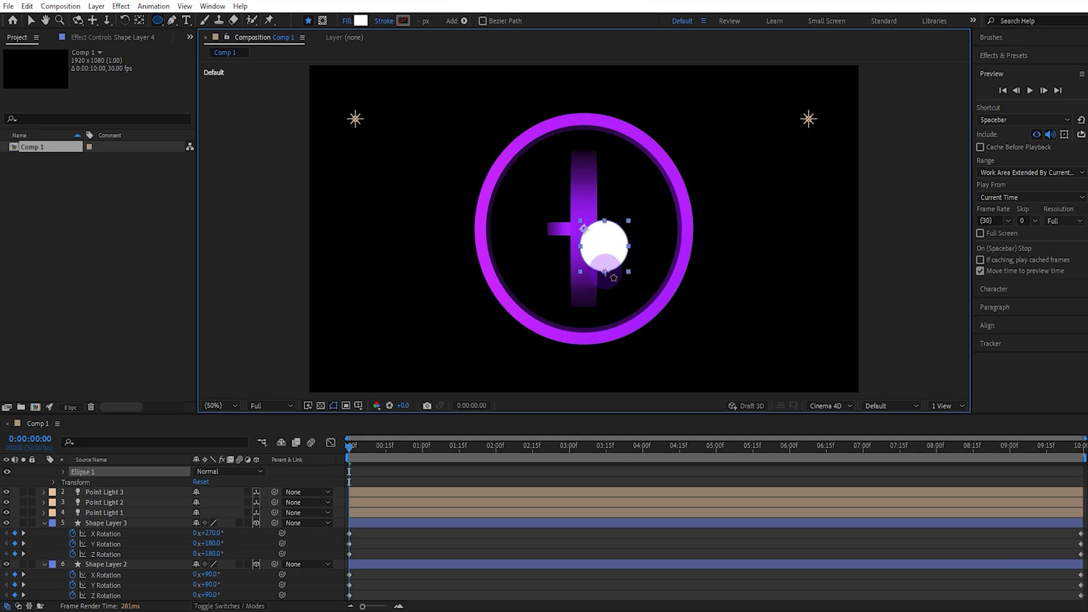
- Centre the circle, make it a 3D layer and change its fill to orange
{"action": "left_click", "coordinate": [996, 322]}
{"action": "left_click", "coordinate": [1062, 158]}
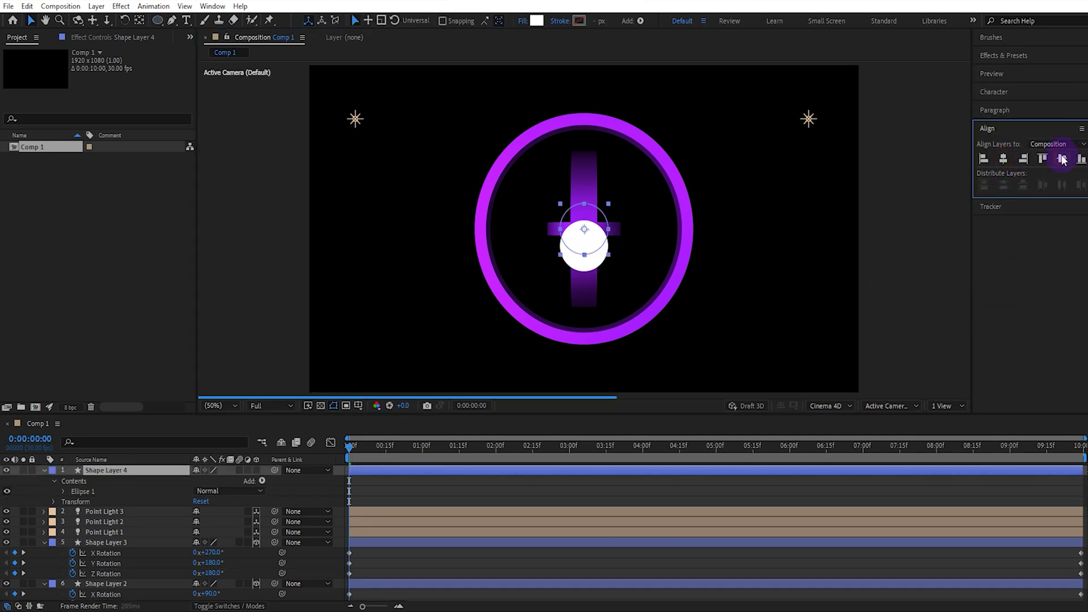
{"action": "left_click", "coordinate": [256, 470]}
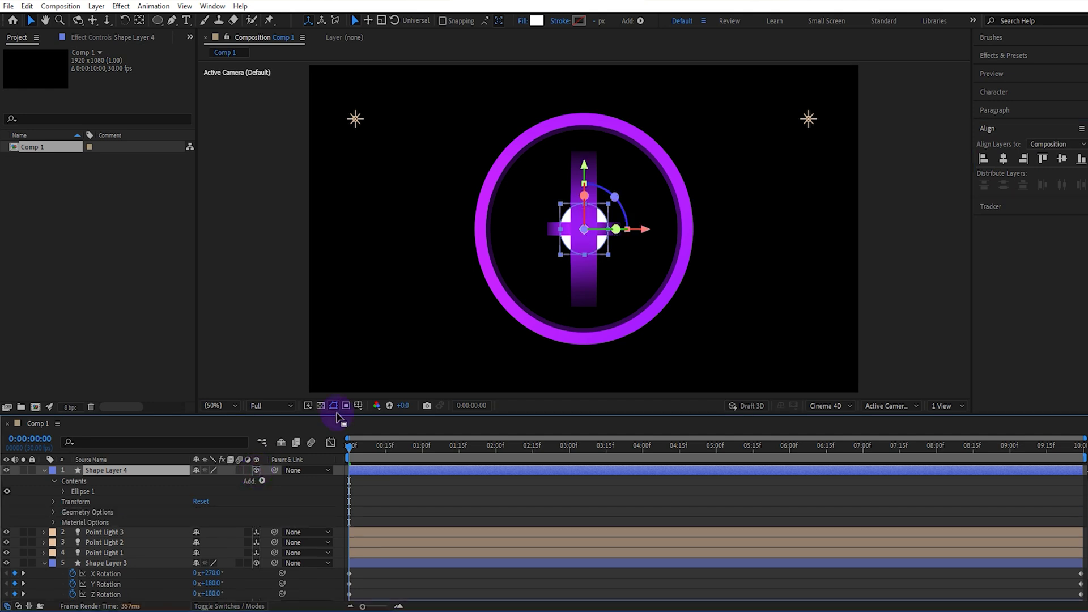
{"action": "left_click", "coordinate": [537, 19]}
{"action": "left_click_drag", "start_coordinate": [825, 340], "coordinate": [924, 334]}
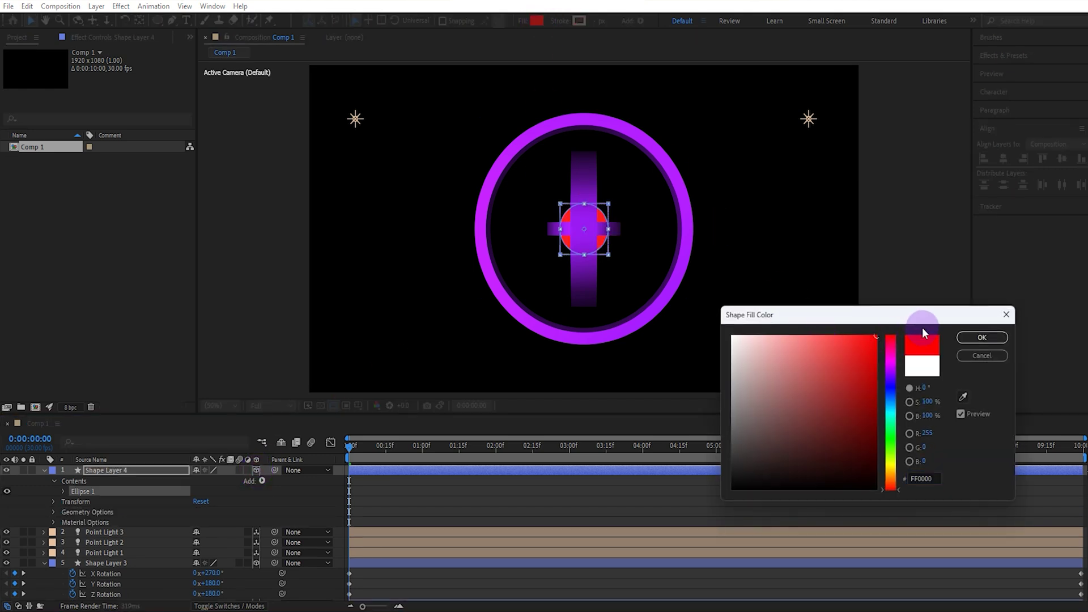
{"action": "left_click_drag", "start_coordinate": [894, 378], "coordinate": [891, 409]}
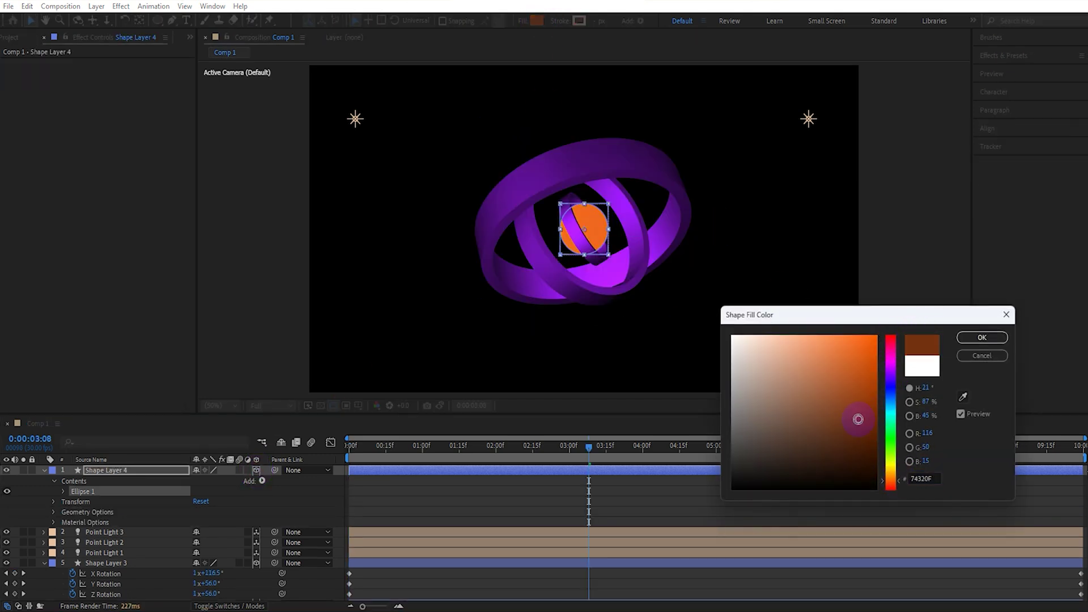
- Confirm the orange fill, return to 0:00 and play the animation from the Preview panel
{"action": "left_click", "coordinate": [980, 337]}
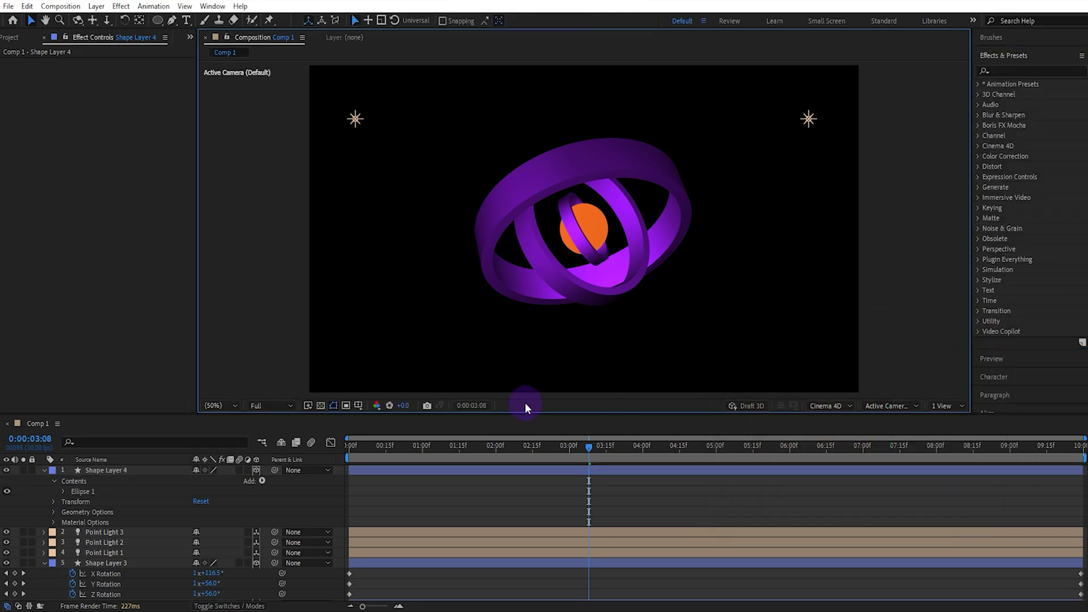
{"action": "left_click_drag", "start_coordinate": [363, 442], "coordinate": [327, 449]}
{"action": "left_click", "coordinate": [1005, 56]}
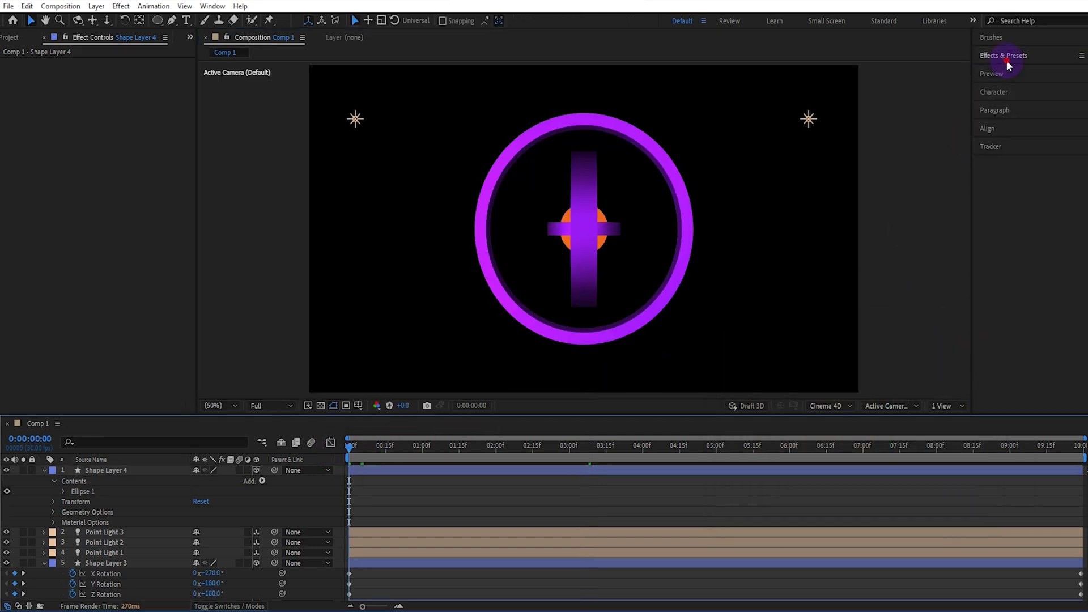
{"action": "left_click", "coordinate": [1011, 77]}
{"action": "left_click", "coordinate": [1030, 91]}
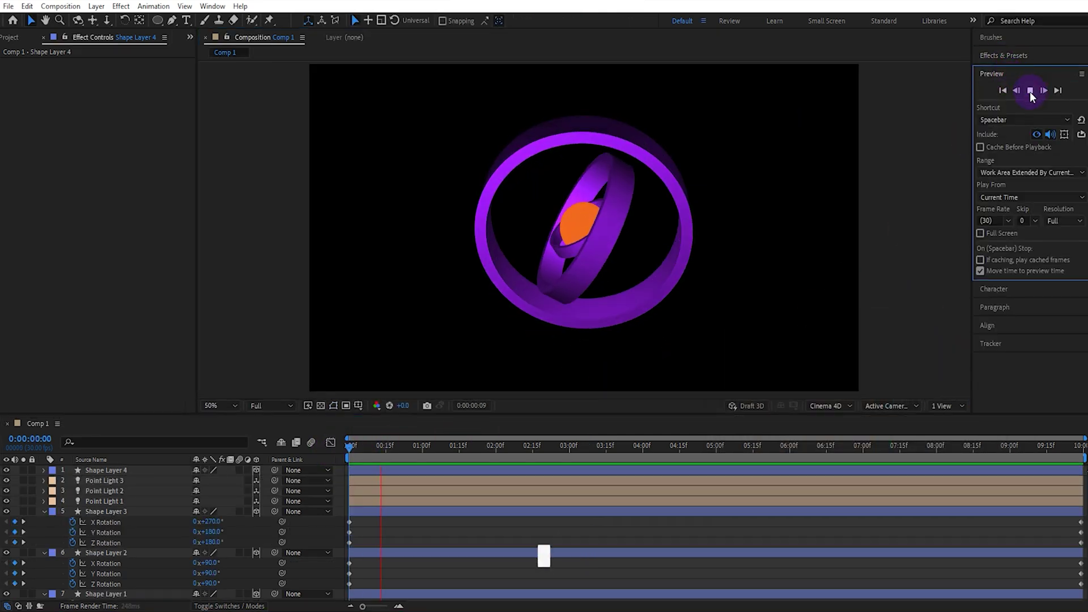